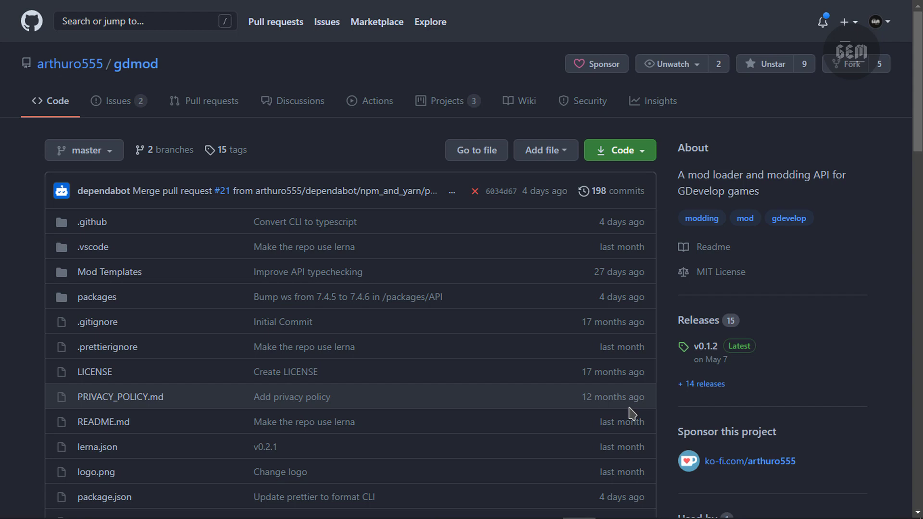
Step: Scroll through the gdmod repository README on GitHub
scroll(605, 384, down, 8)
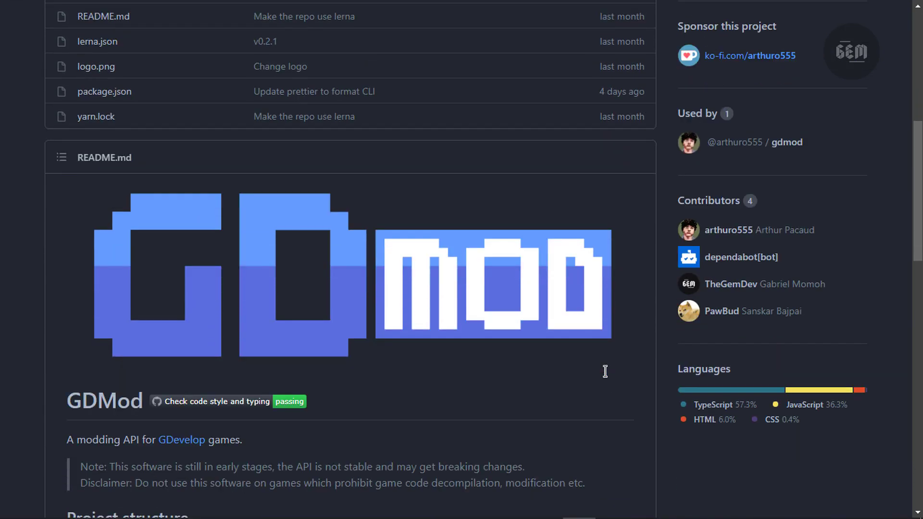
scroll(605, 371, down, 1)
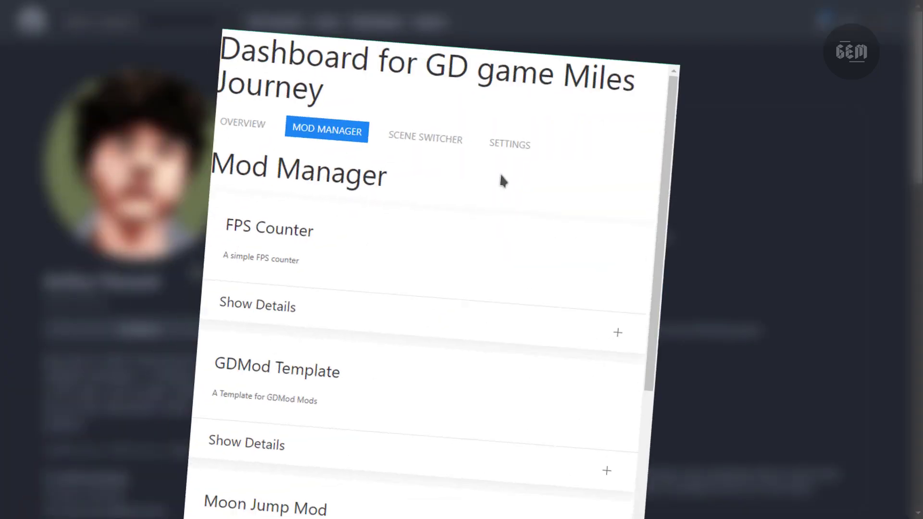
Step: Install the FPS.zip mod into Miles Journey's Mod Manager list
scroll(495, 247, down, 5)
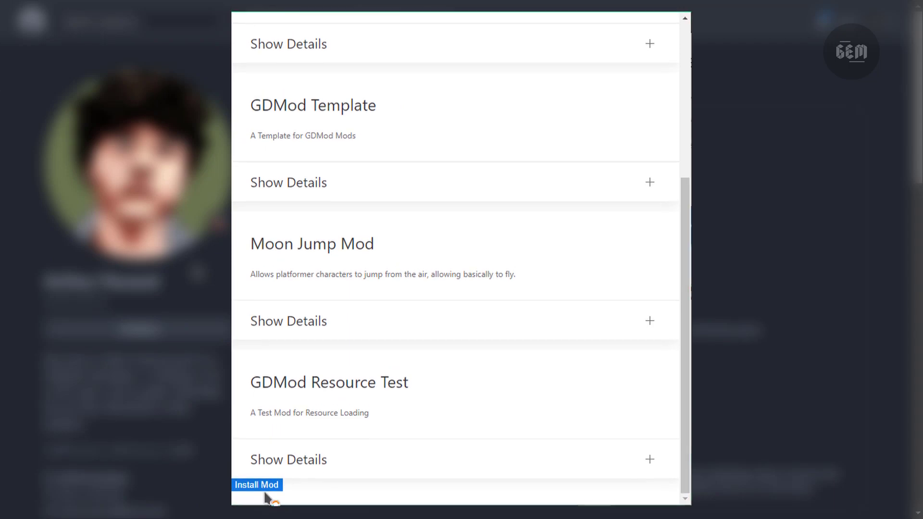
click(263, 476)
double_click(380, 106)
click(413, 107)
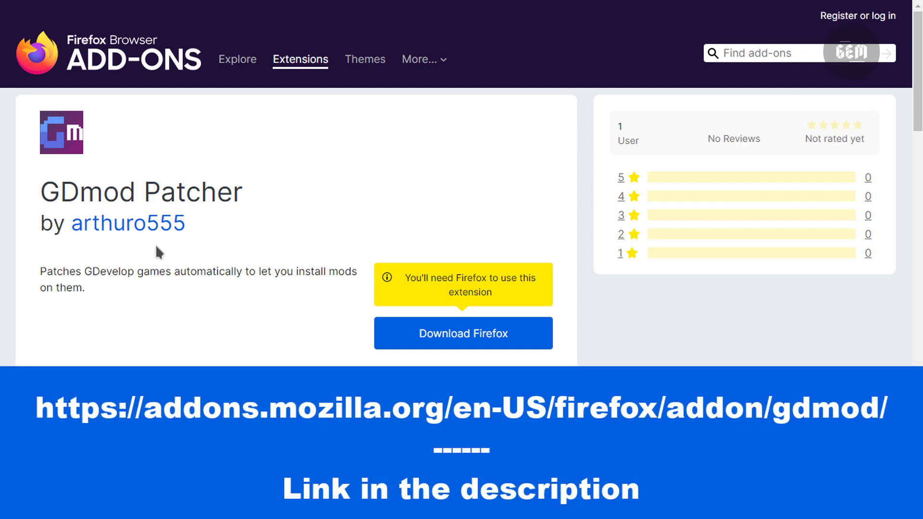
Step: Review the GDmod Patcher listing on Firefox Add-ons, then switch to its Edge Add-ons listing
scroll(212, 258, down, 2)
scroll(212, 257, up, 2)
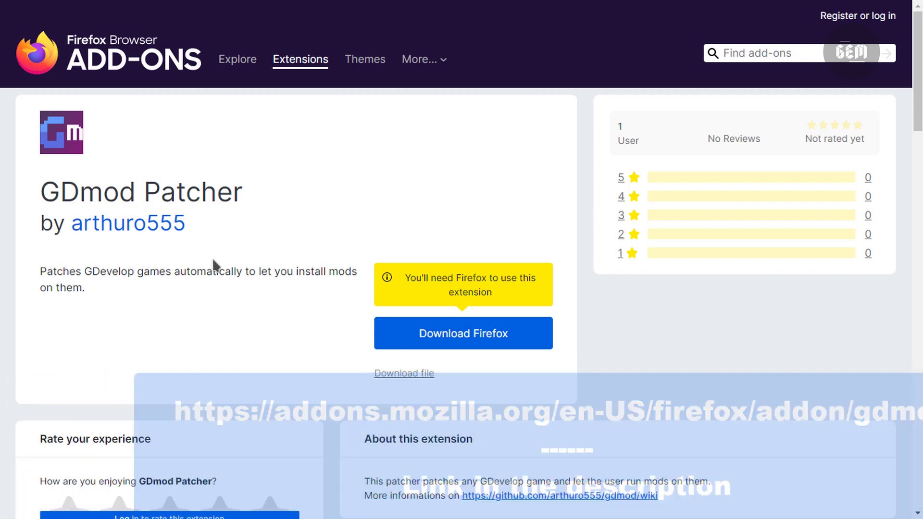
key(ctrl+Tab)
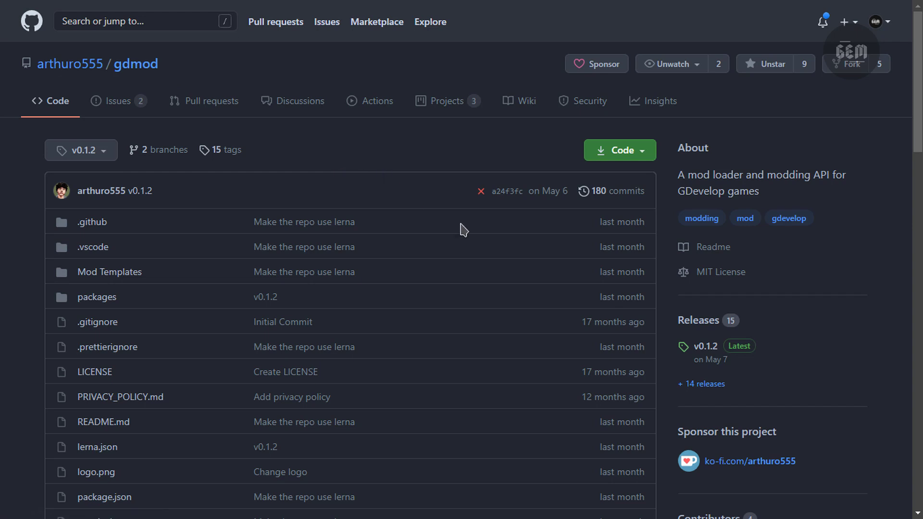
Step: Download extension.zip from the gdmod v0.1.2 release assets
click(700, 321)
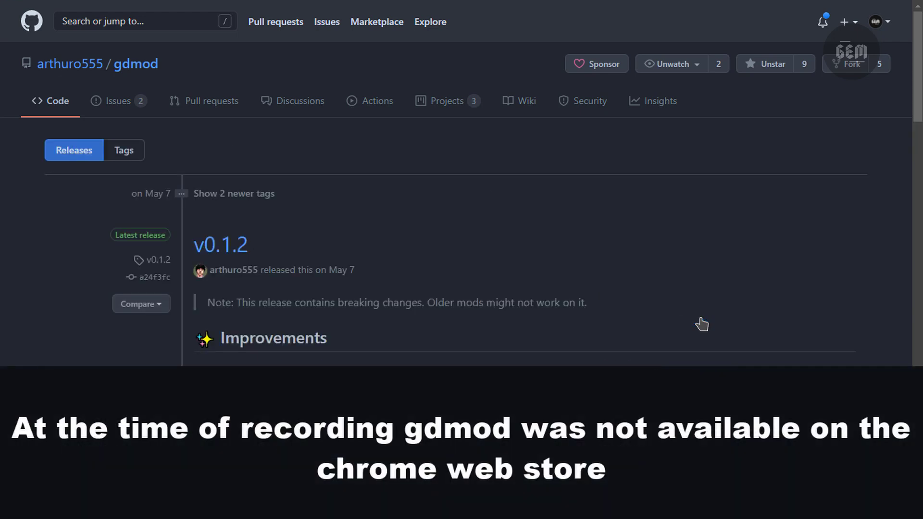
scroll(698, 310, down, 10)
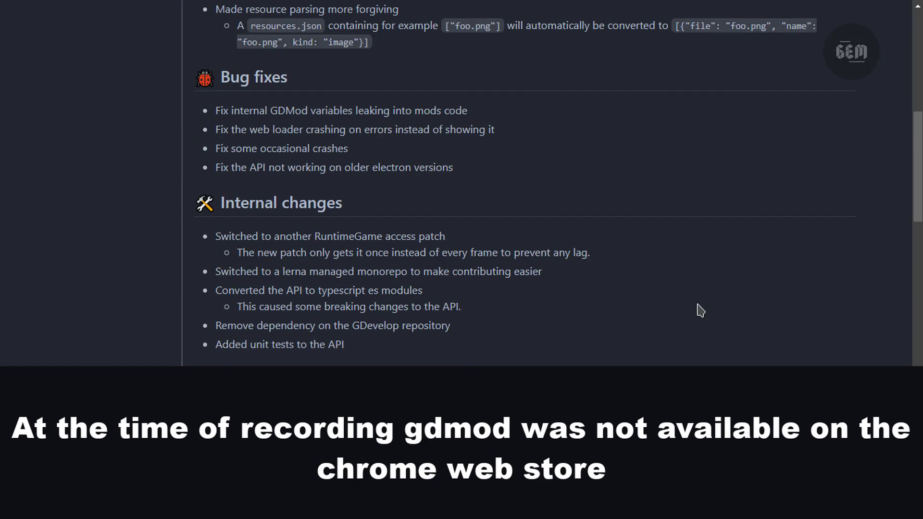
scroll(698, 310, up, 10)
scroll(698, 310, down, 13)
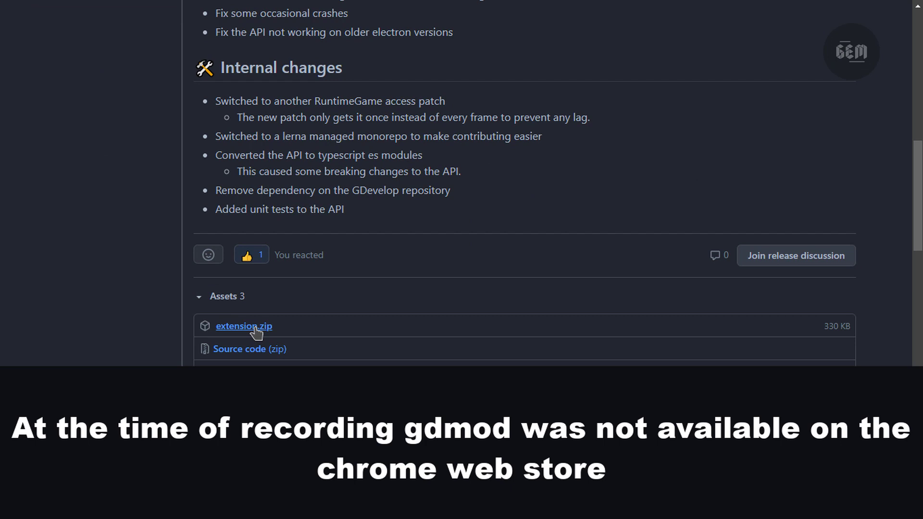
click(255, 328)
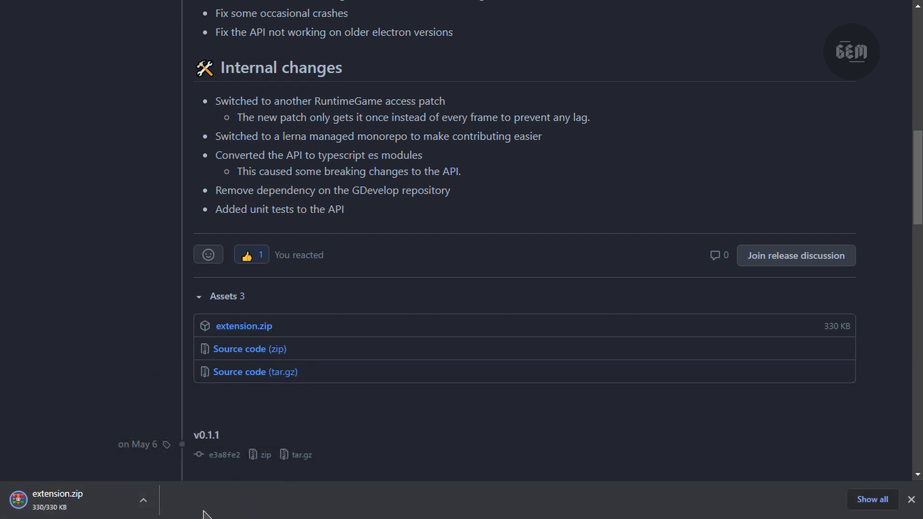
click(142, 500)
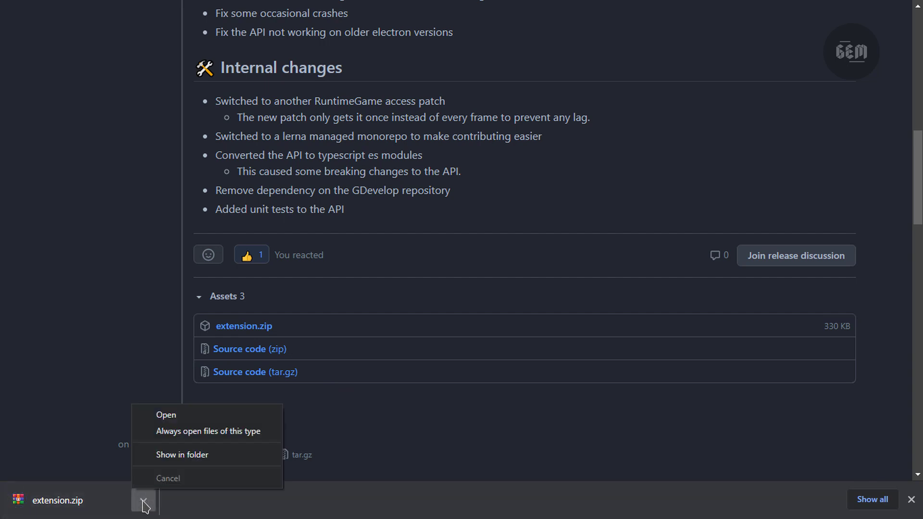
Step: Extract extension.zip in Downloads to an 'extension' folder with WinRAR and select it
click(172, 456)
right_click(227, 194)
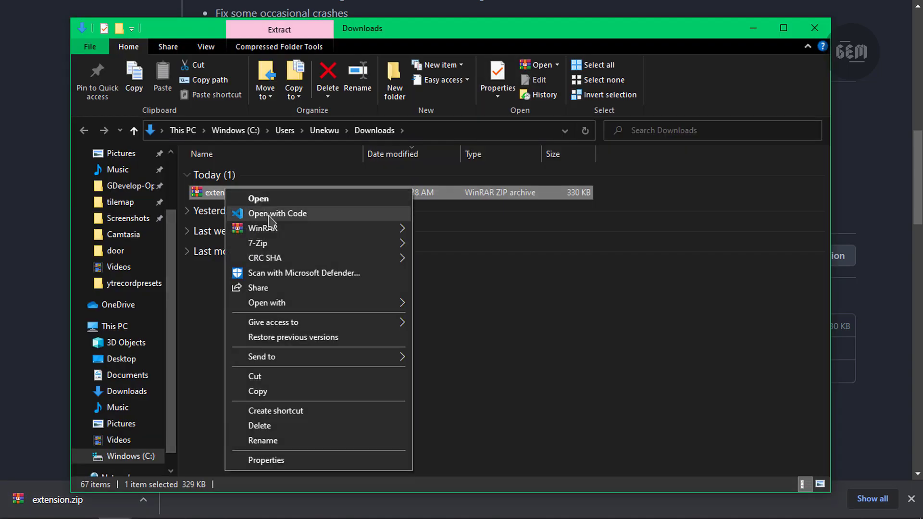
mouse_move(267, 234)
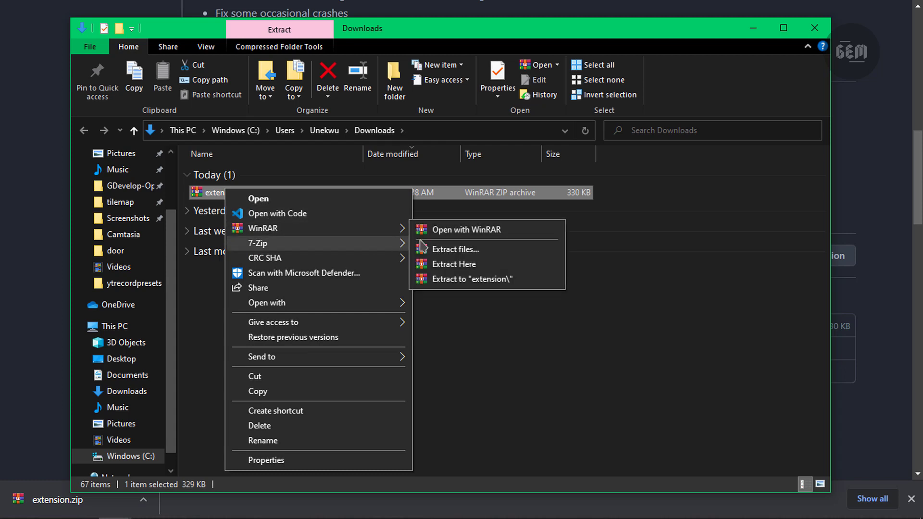
click(453, 280)
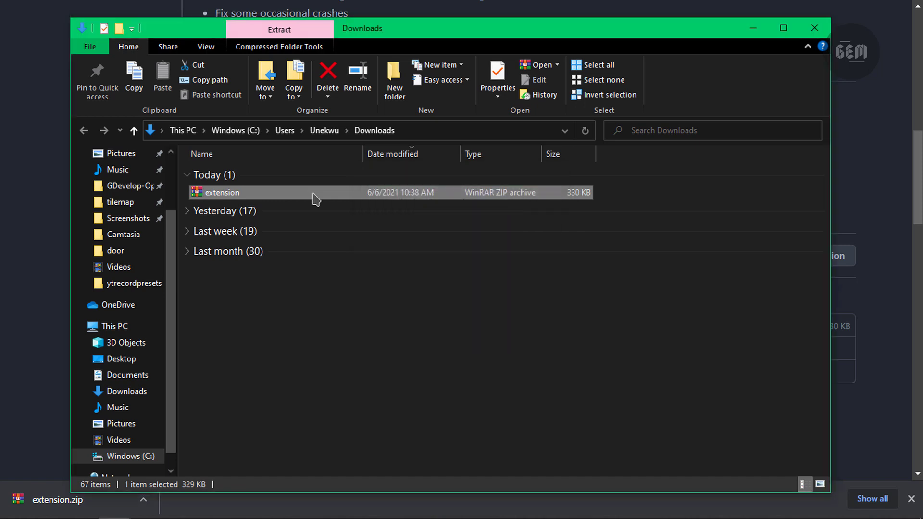
click(234, 210)
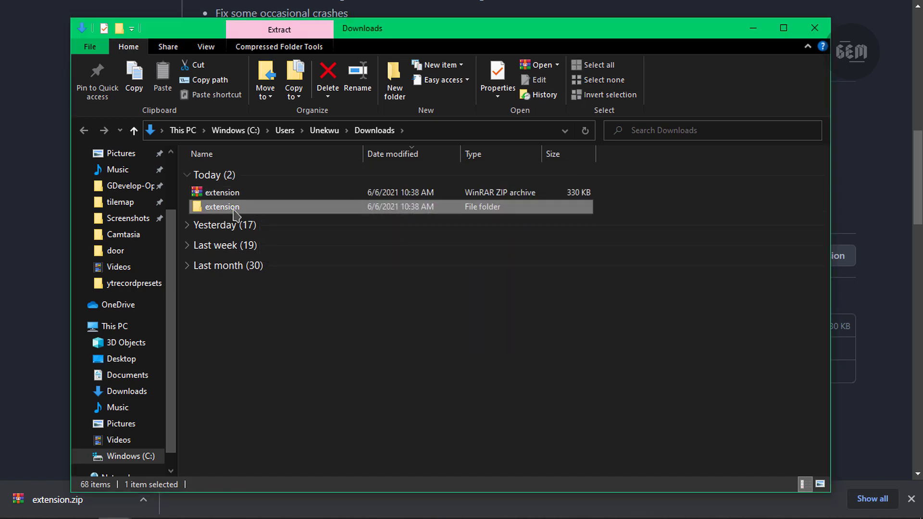
key(Down)
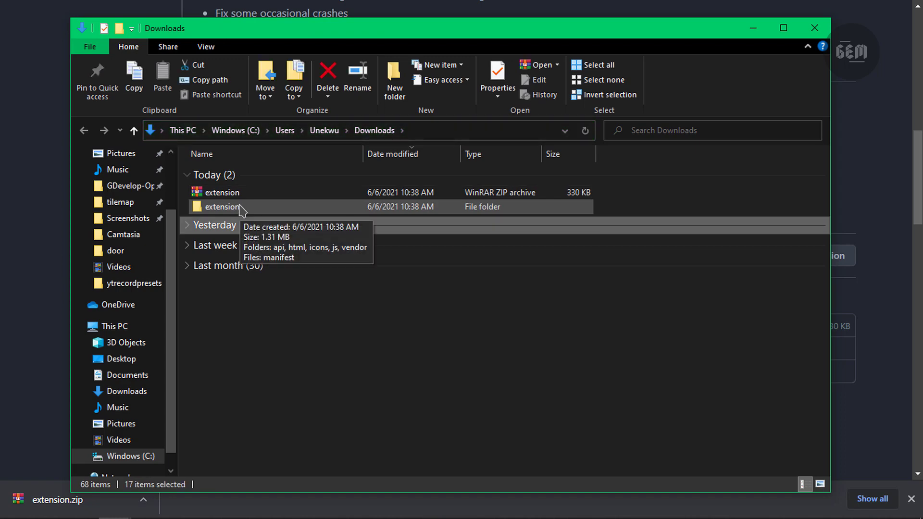
Step: Turn on Developer mode on Chrome's extensions management page
click(814, 27)
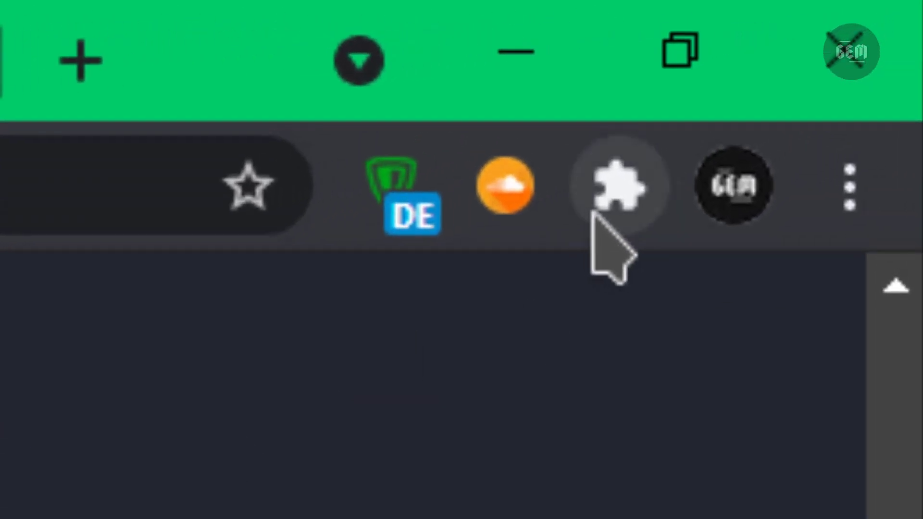
click(619, 195)
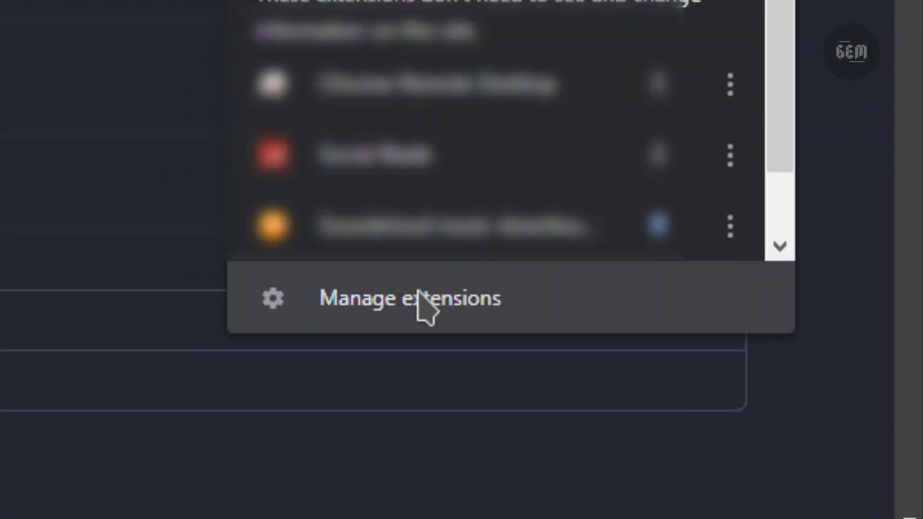
click(418, 294)
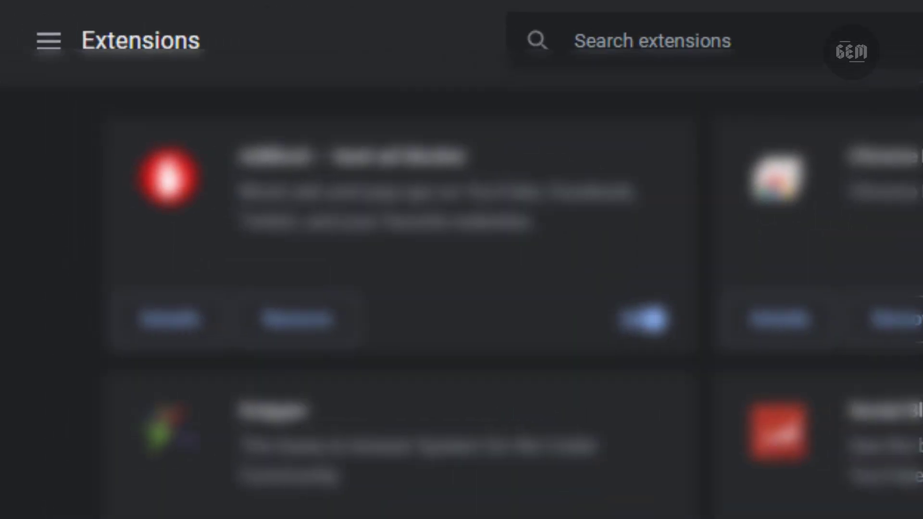
click(912, 20)
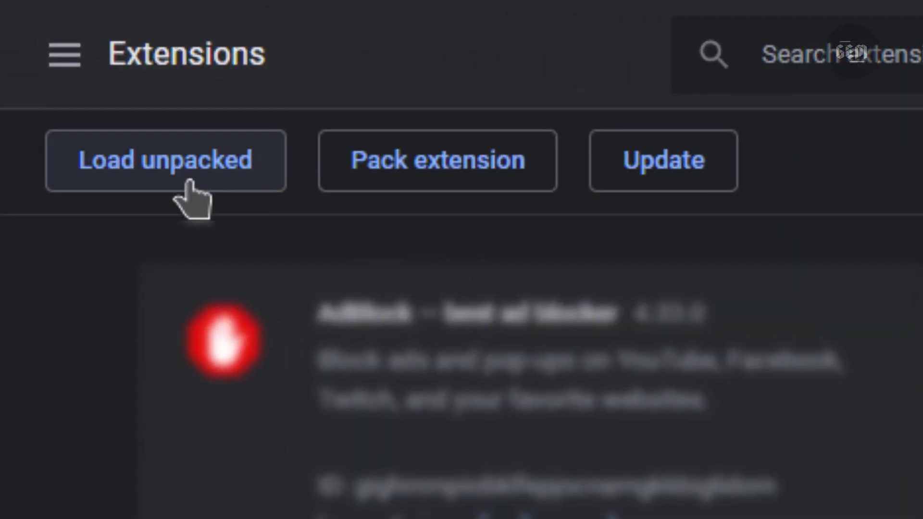
Step: Load the extension folder from Downloads as an unpacked extension
click(133, 167)
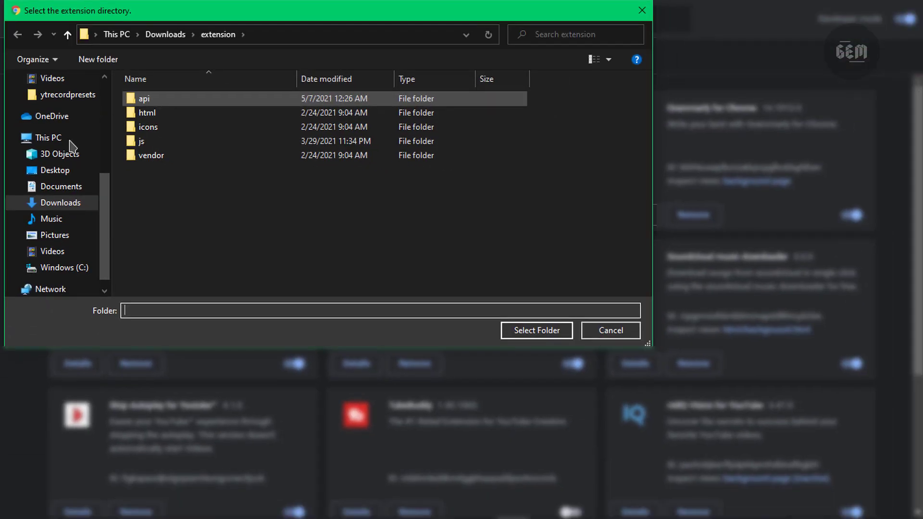
click(59, 205)
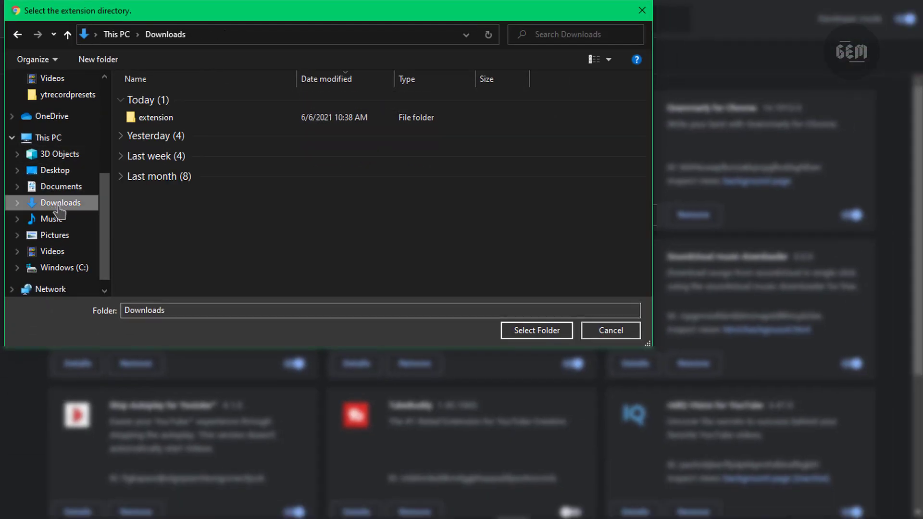
click(170, 120)
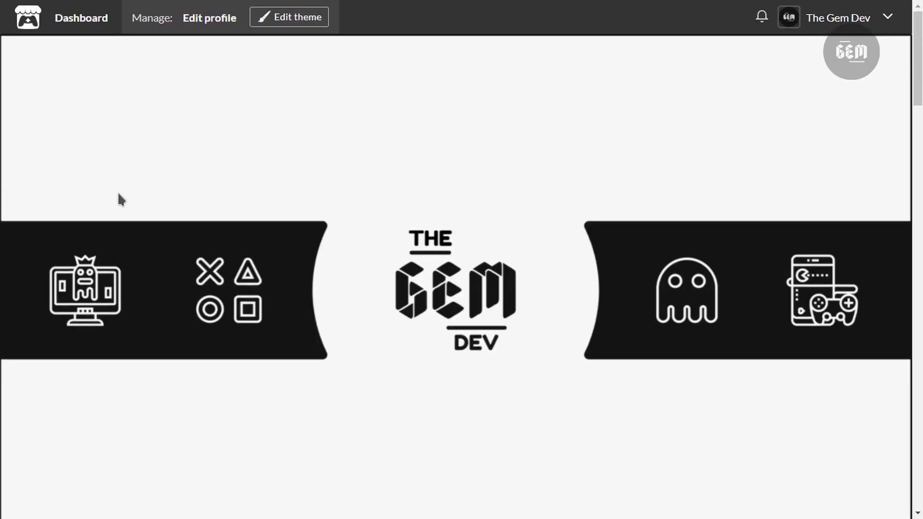
Step: Open the Miles Journey game page from the itch.io profile and look over it
scroll(117, 200, down, 6)
scroll(119, 194, down, 4)
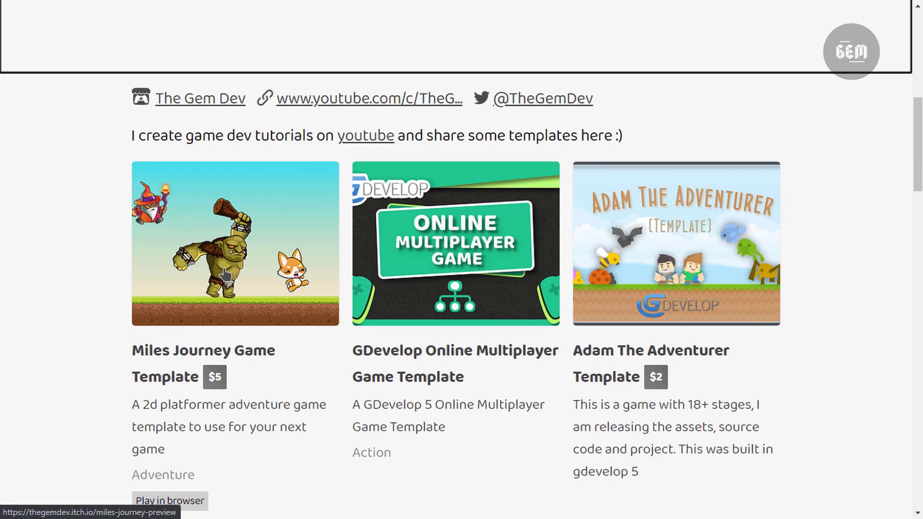
click(225, 275)
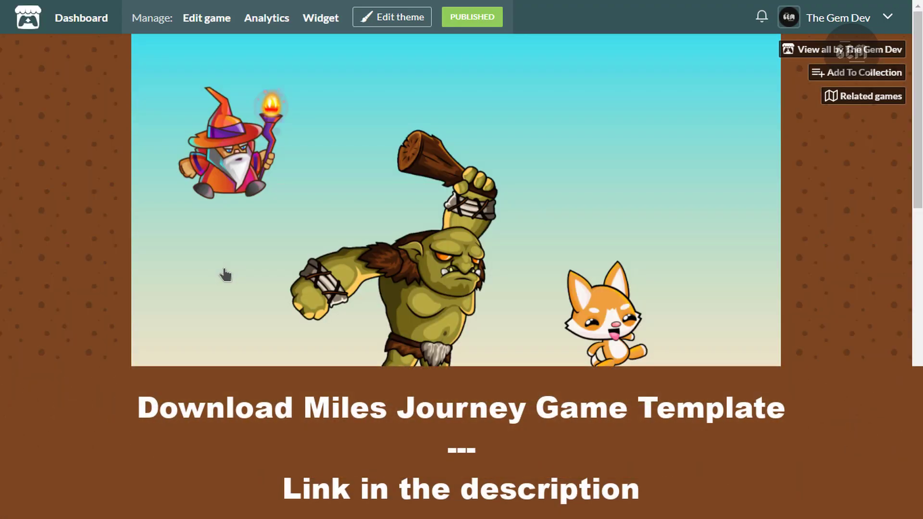
scroll(737, 105, down, 10)
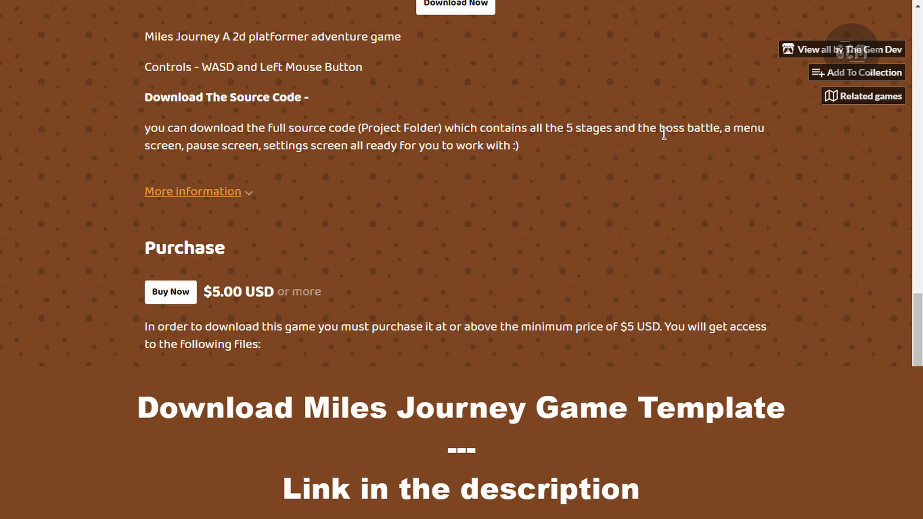
scroll(620, 214, up, 3)
scroll(620, 214, up, 5)
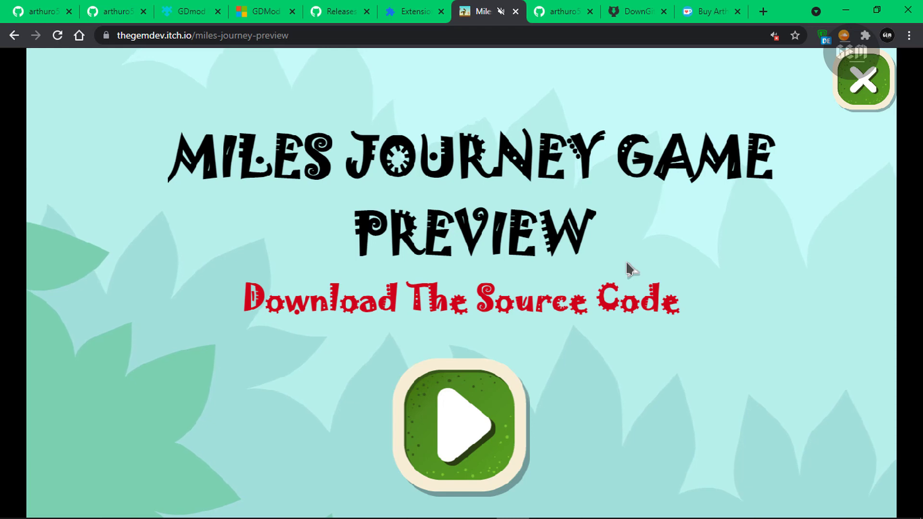
Step: Start playing Miles Journey and pin GDMod Patcher as the first toolbar extension
click(475, 432)
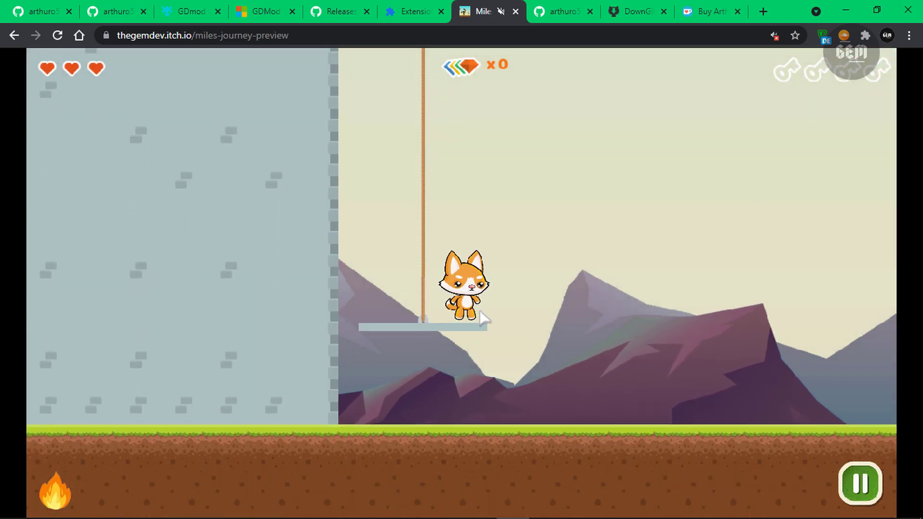
key(Right)
click(865, 35)
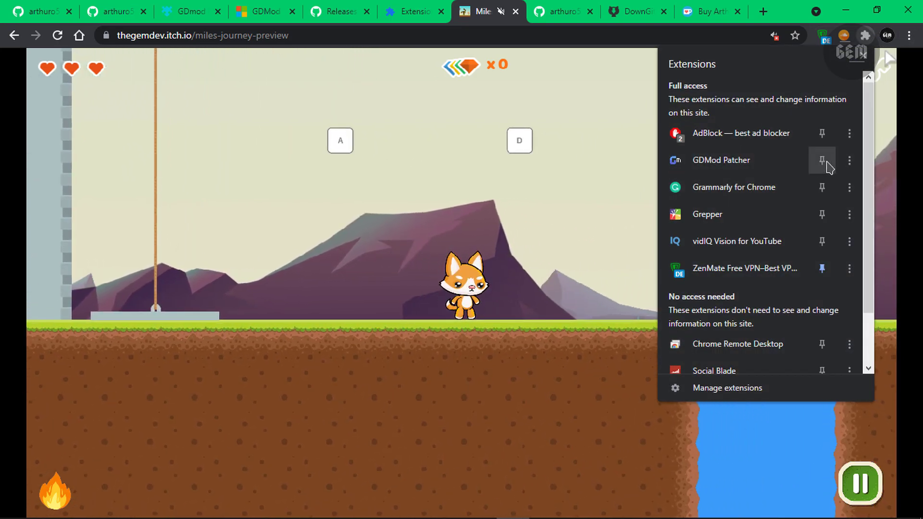
click(822, 160)
click(817, 42)
drag(818, 41, 800, 42)
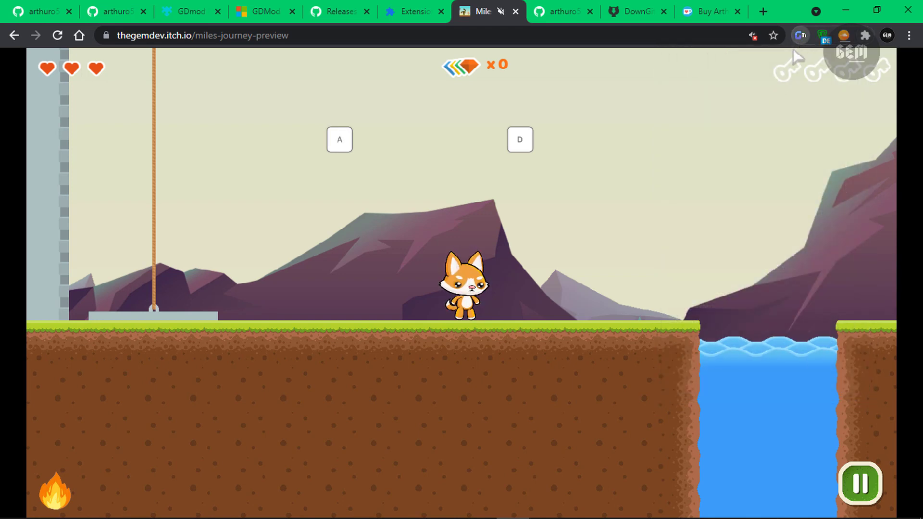
Step: Check the GDMod Patcher popup on the game and the GitHub releases page, then return to the game
click(800, 35)
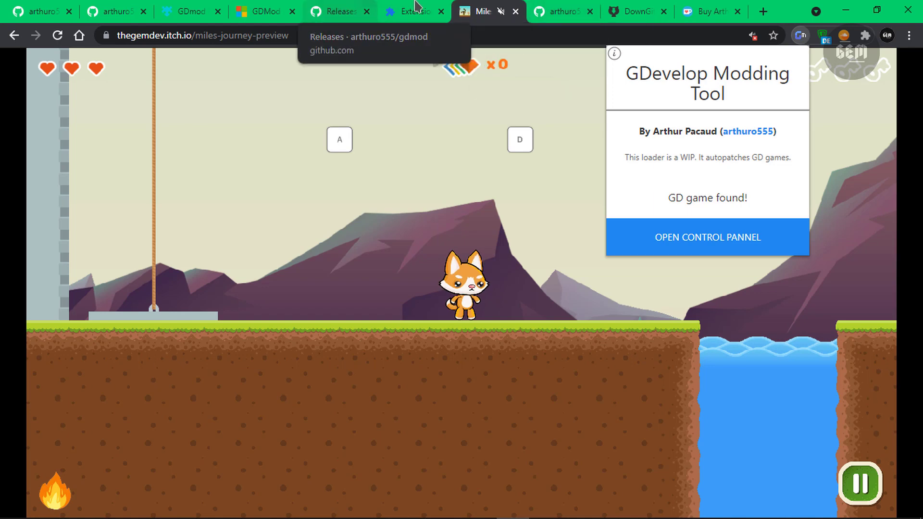
click(337, 10)
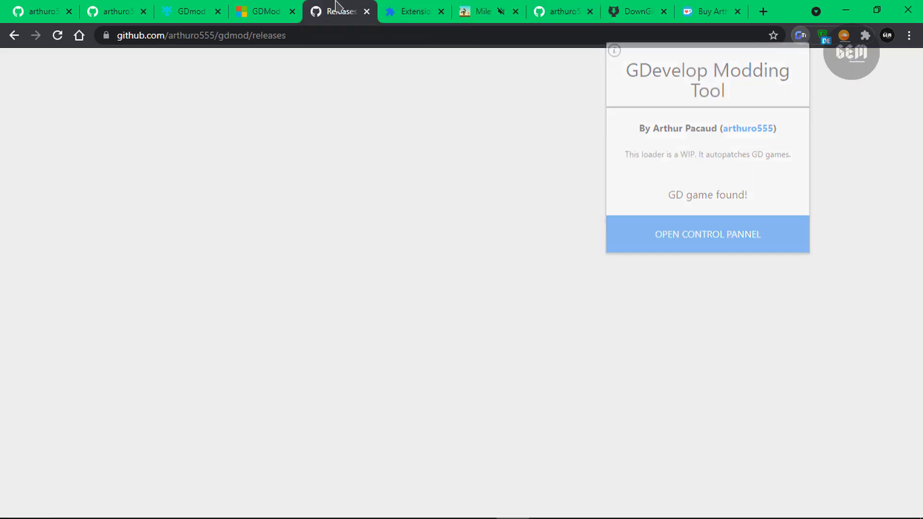
click(807, 40)
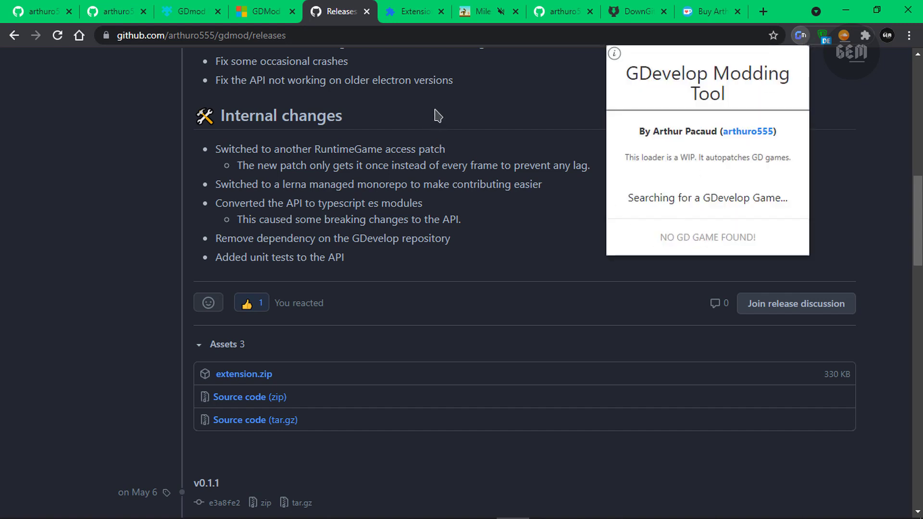
click(468, 14)
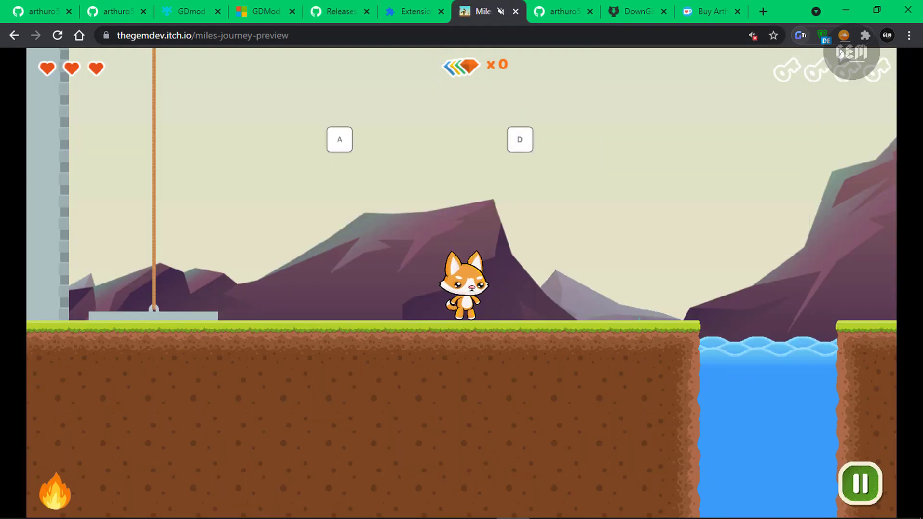
Step: Move the fox left and right with A/D and jump repeatedly with W near the tower wall
key(a)
key(d)
key(w)
key(d)
key(w)
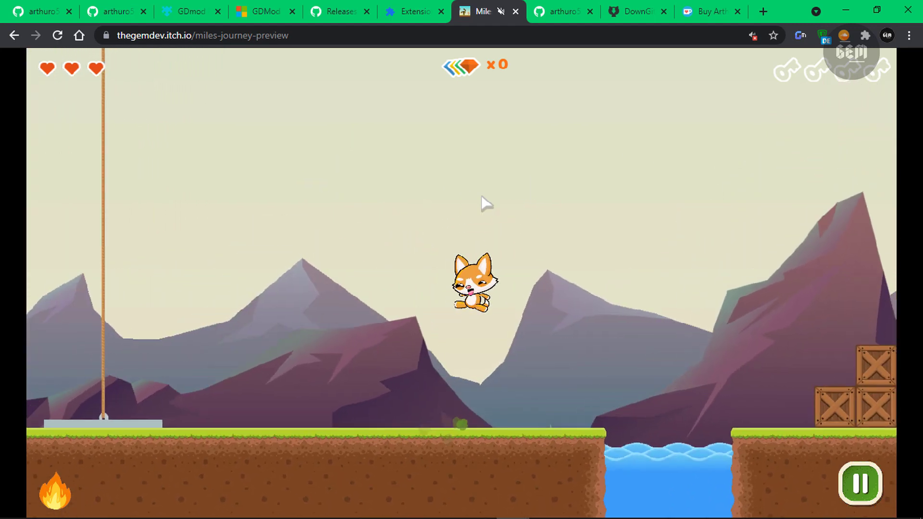
key(a)
key(w)
key(d)
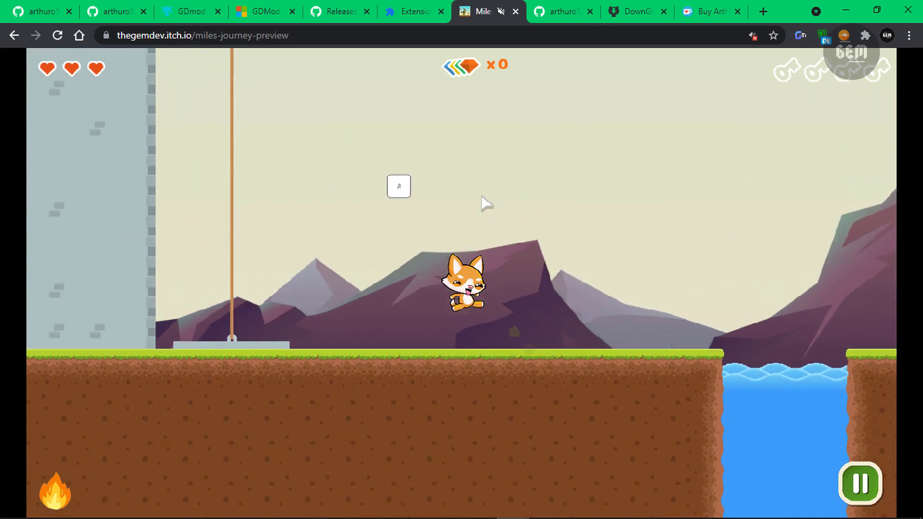
key(d)
key(w)
key(d)
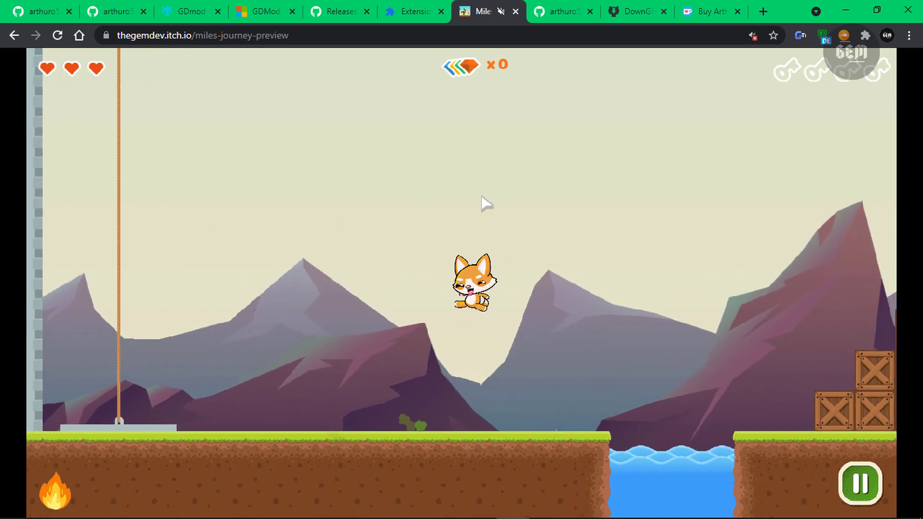
key(a)
key(w)
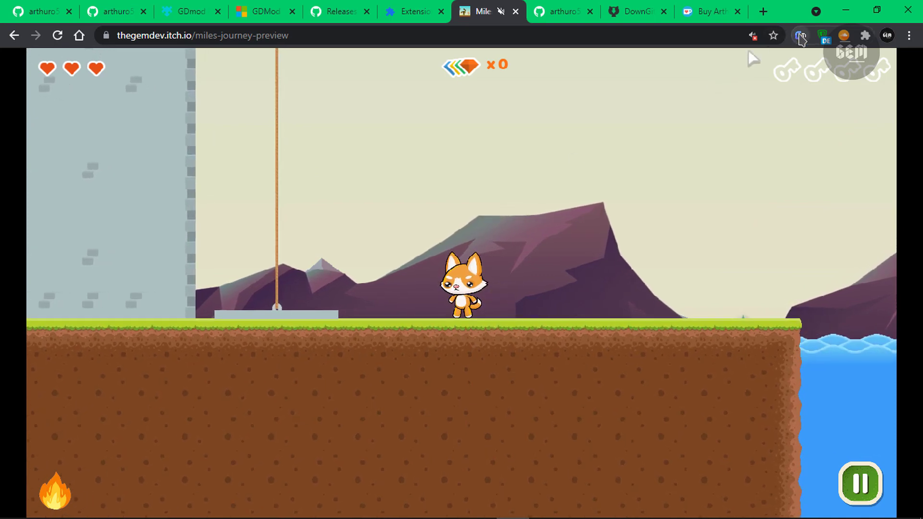
Step: Open the GDMod control panel for the detected Miles Journey game
click(801, 37)
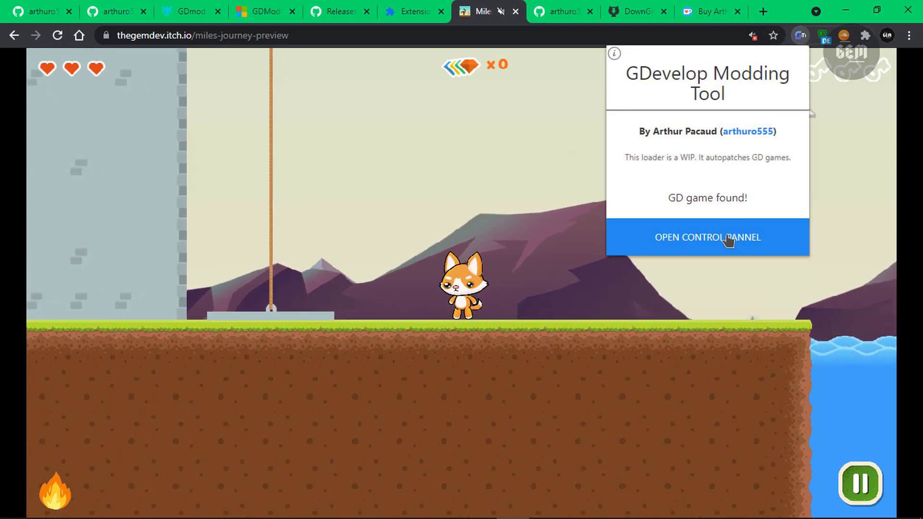
click(729, 241)
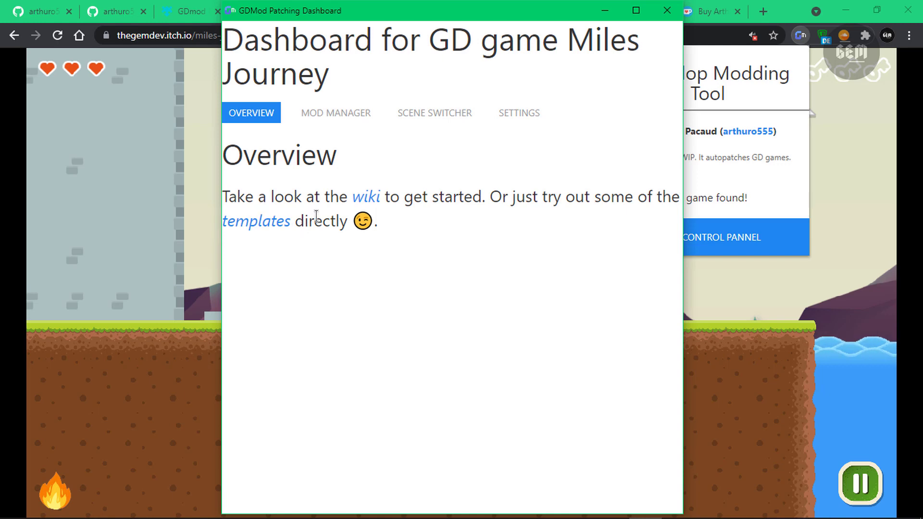
Step: Open the Scene Switcher and scroll through the Miles Journey scenes from Menu to pause
click(340, 116)
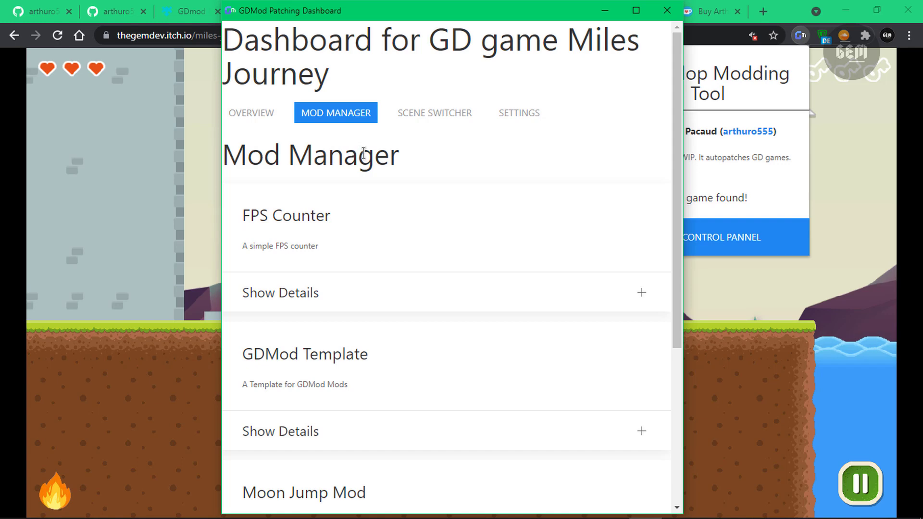
click(439, 118)
scroll(431, 197, down, 1)
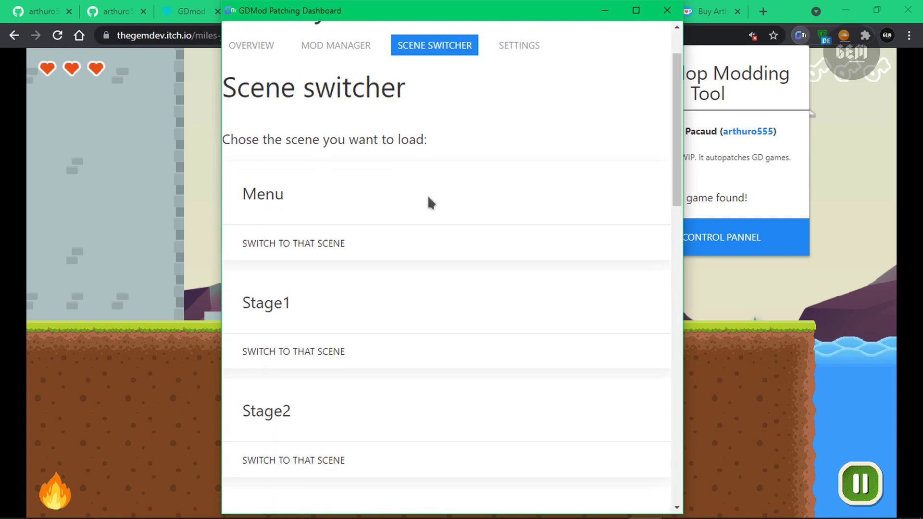
scroll(431, 201, down, 5)
scroll(431, 201, up, 6)
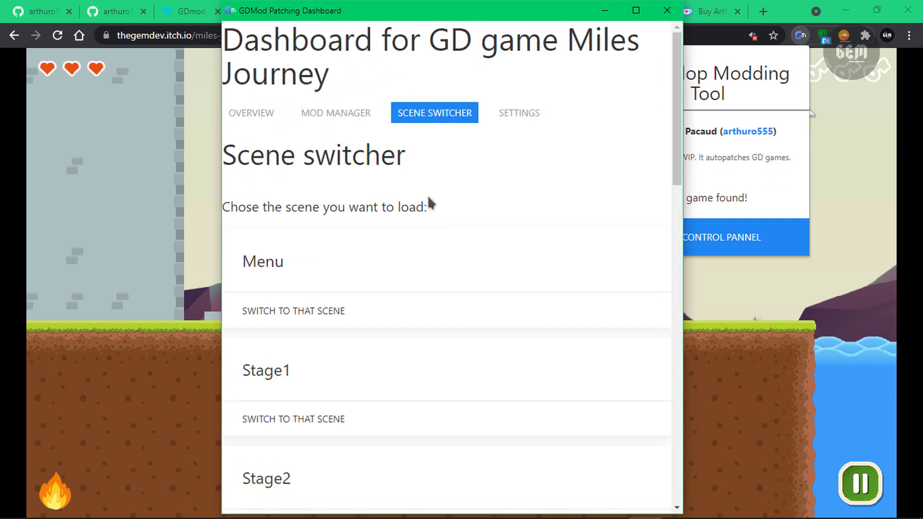
scroll(428, 204, down, 2)
scroll(426, 206, up, 2)
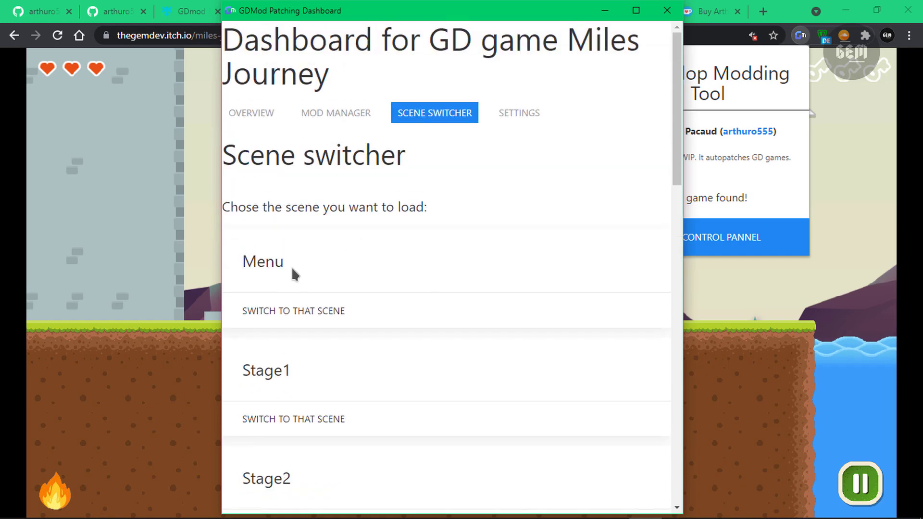
scroll(291, 267, down, 8)
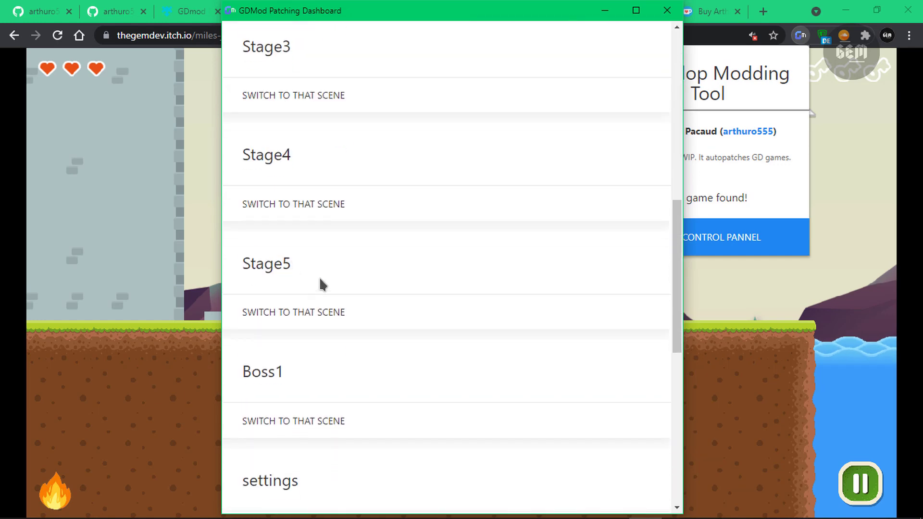
scroll(317, 278, down, 4)
scroll(291, 240, down, 6)
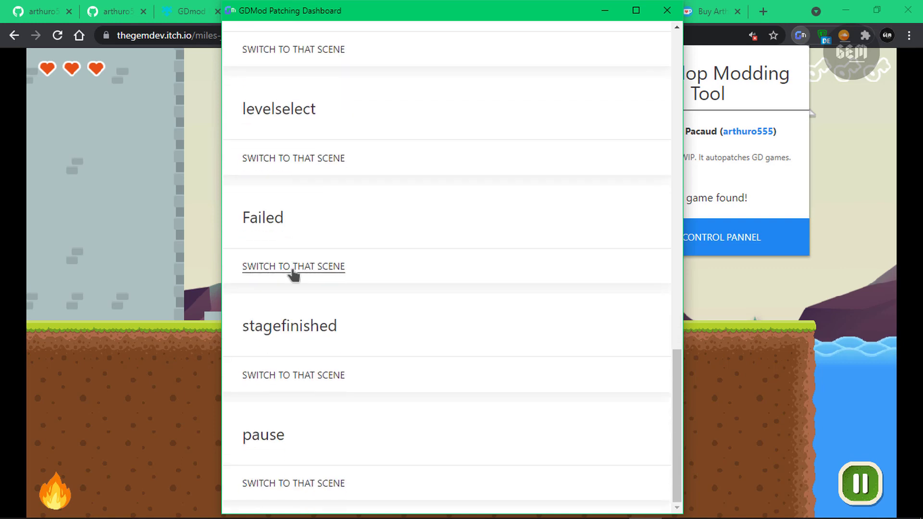
scroll(293, 276, up, 12)
scroll(293, 275, up, 8)
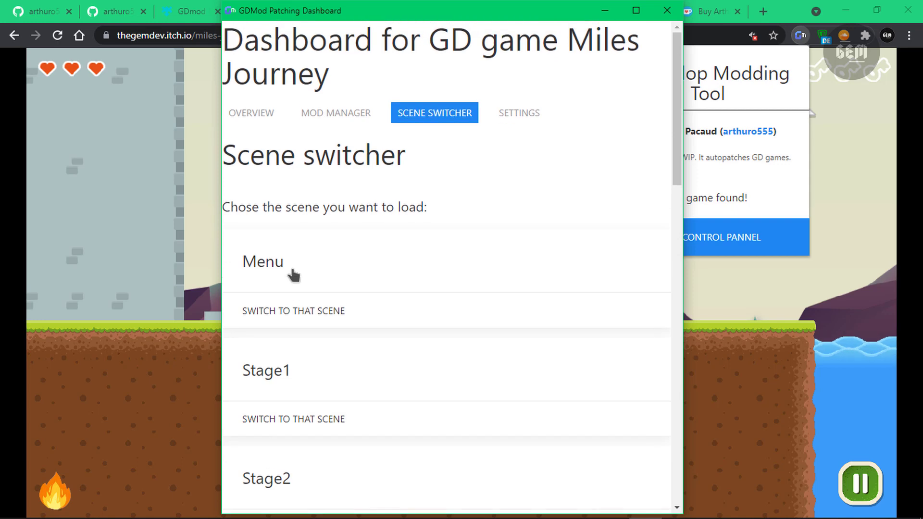
Step: In the Mod Manager, start Install Mod, then cancel the mod file picker
click(353, 115)
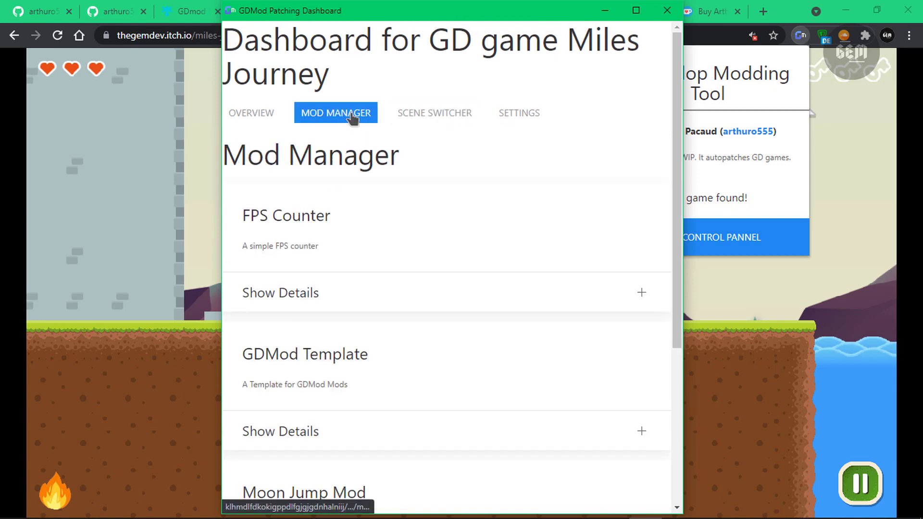
scroll(310, 296, down, 5)
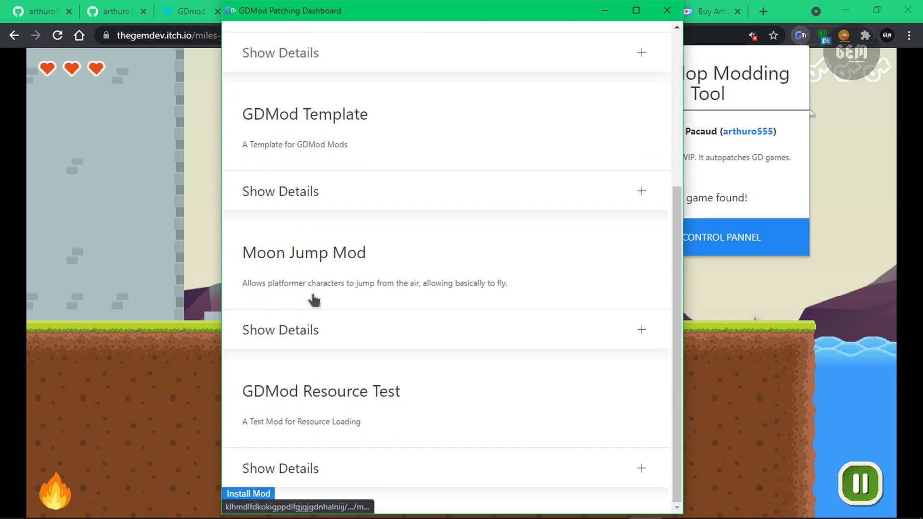
scroll(313, 301, up, 5)
scroll(313, 299, down, 5)
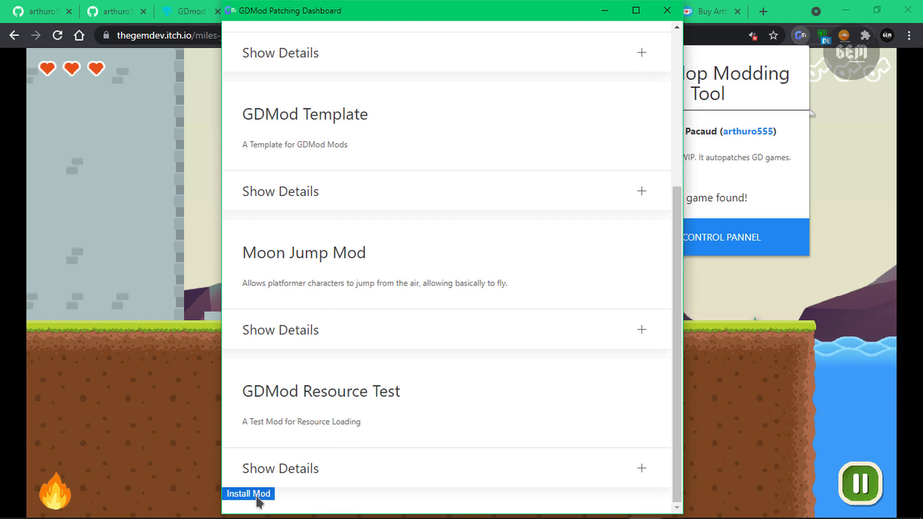
click(258, 501)
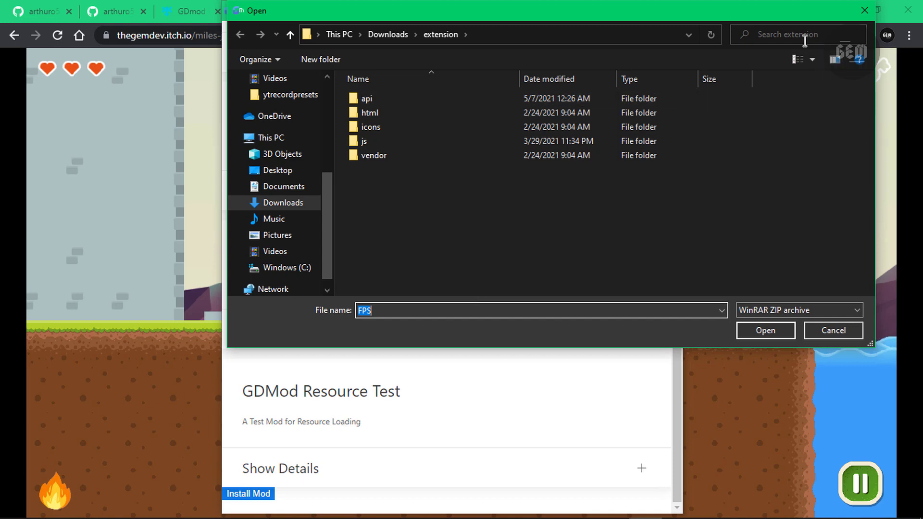
drag(790, 12, 632, 206)
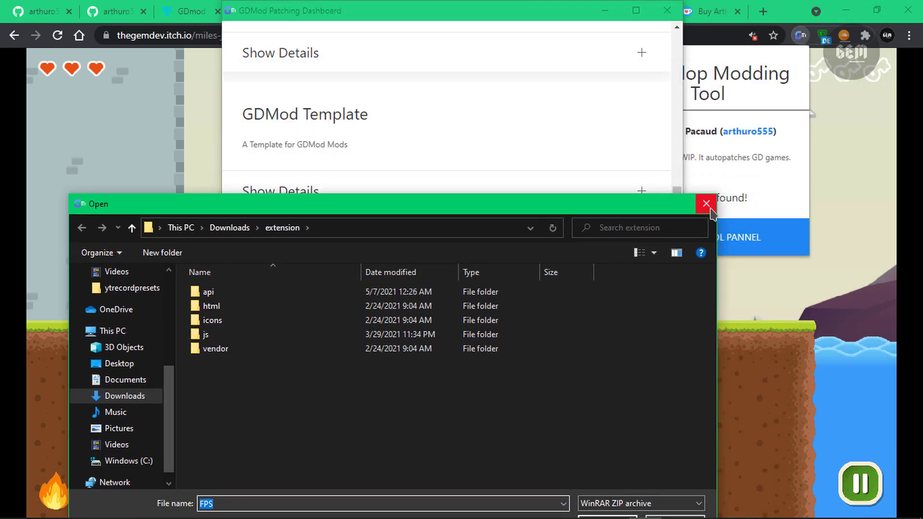
click(706, 203)
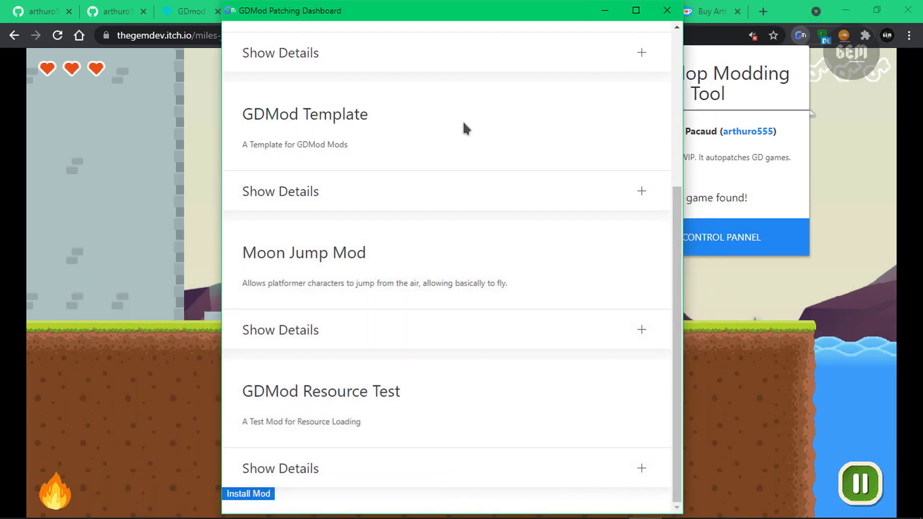
Step: Return to the Overview page and drag the dashboard lower to reveal the game
scroll(319, 91, up, 10)
click(252, 115)
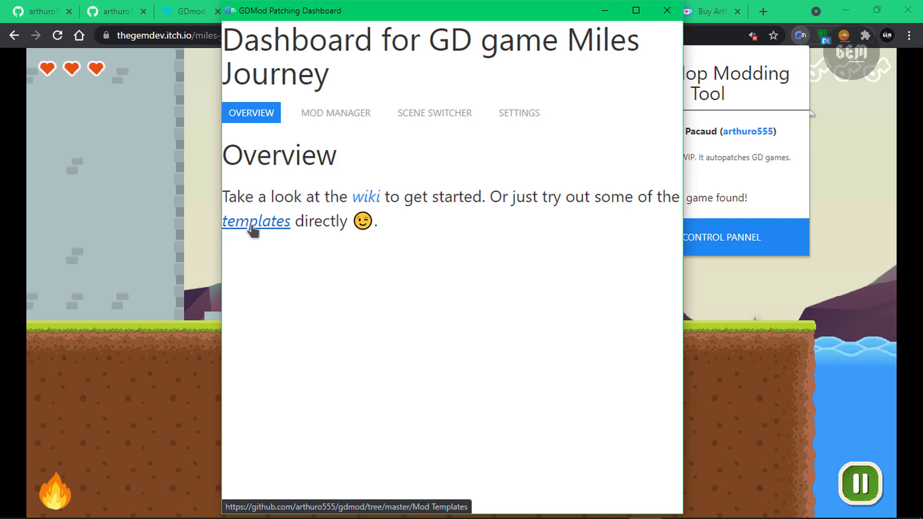
drag(426, 17, 406, 108)
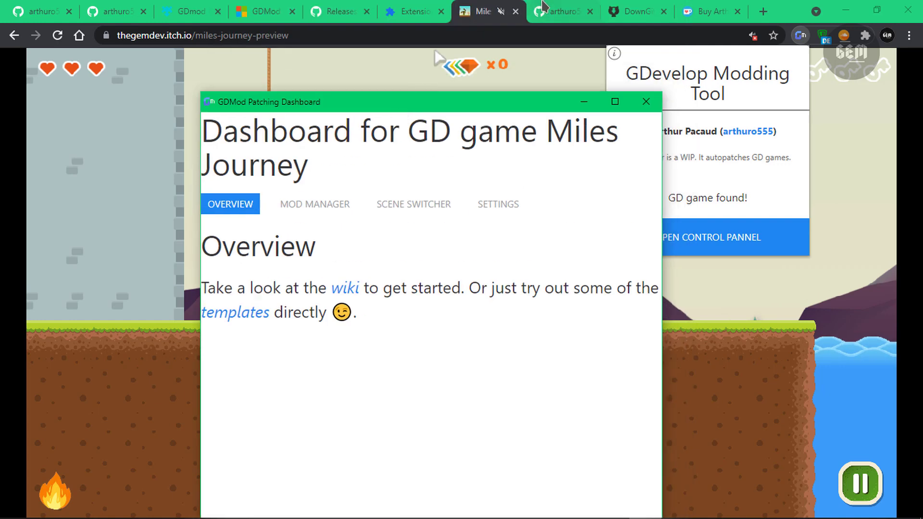
Step: Open the Mod Templates folder in the gdmod GitHub repository
click(555, 12)
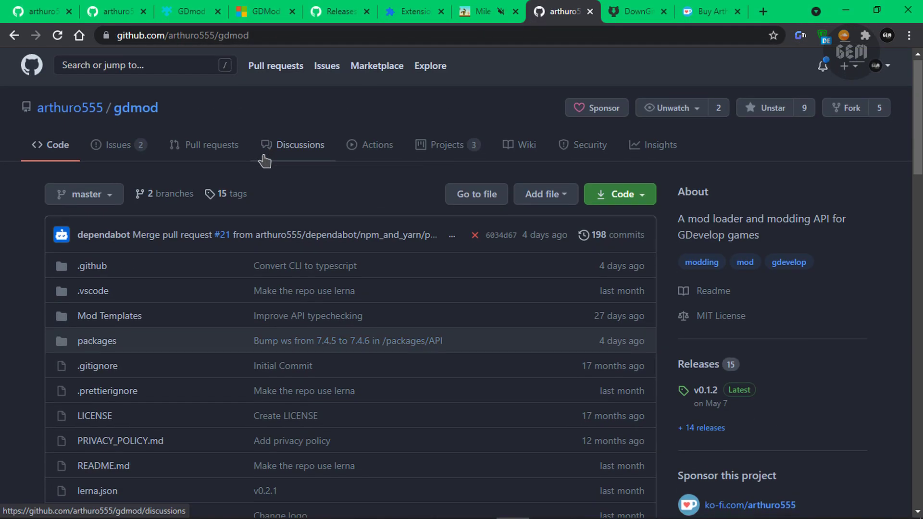
scroll(196, 163, down, 2)
scroll(196, 162, up, 3)
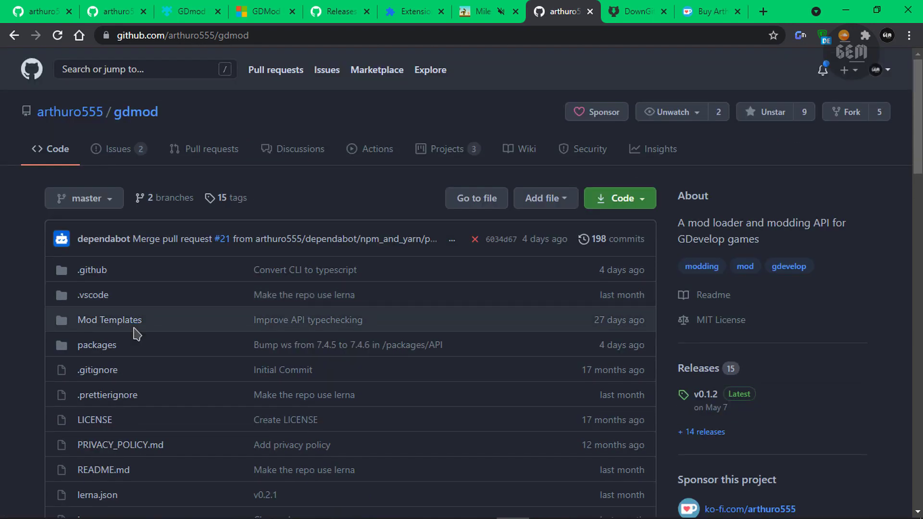
click(126, 326)
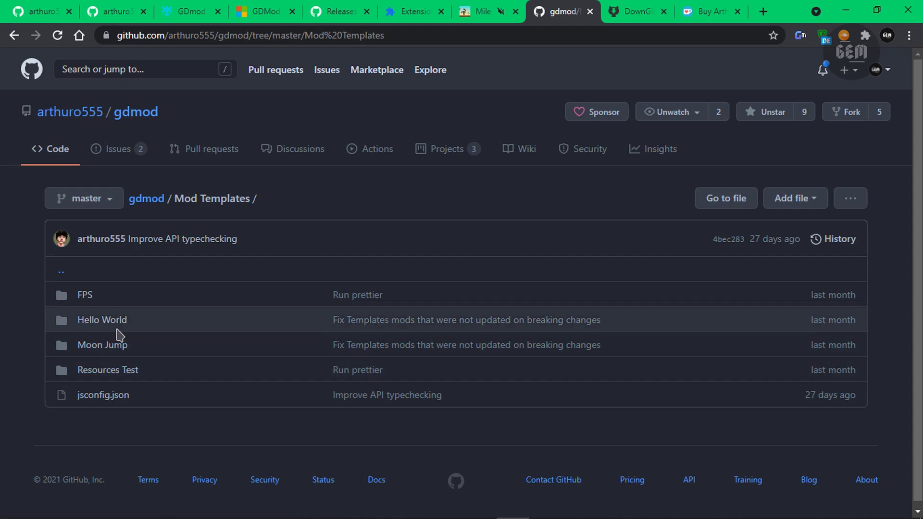
click(628, 7)
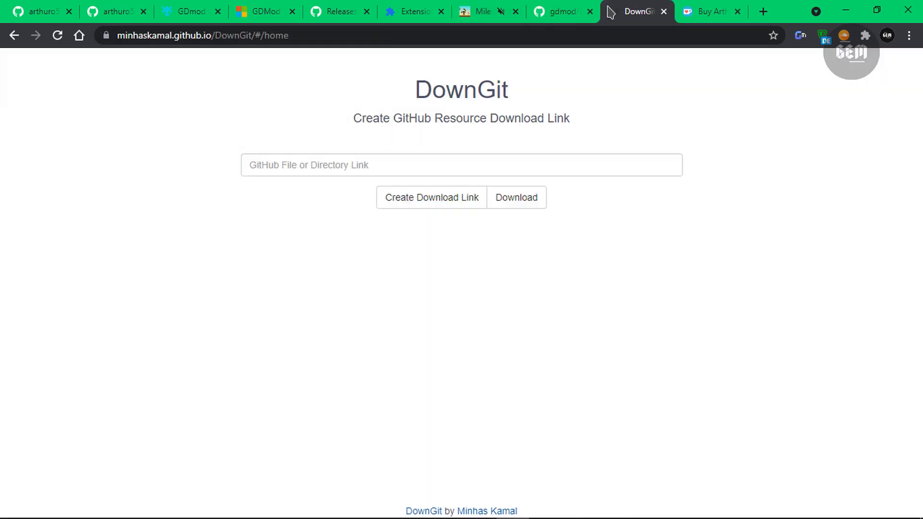
click(546, 7)
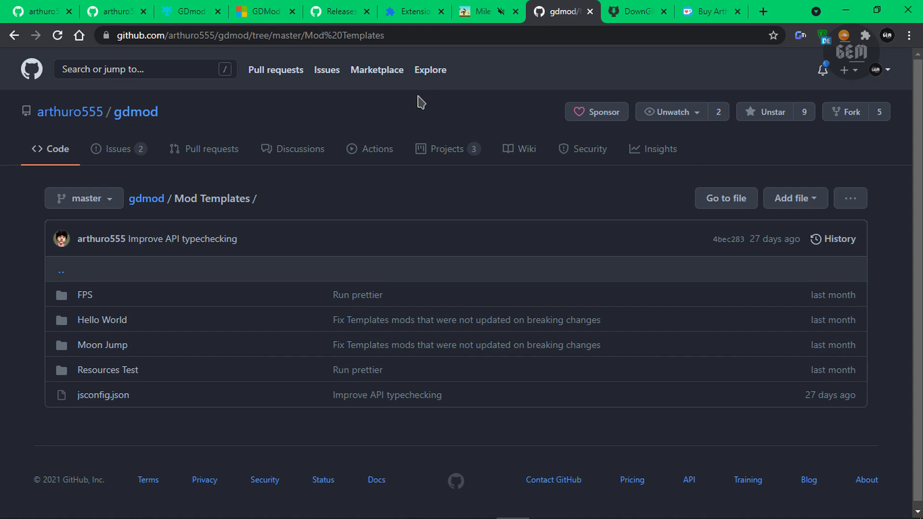
Step: Copy the GitHub Mod Templates folder address
double_click(438, 37)
click(438, 37)
key(ctrl+c)
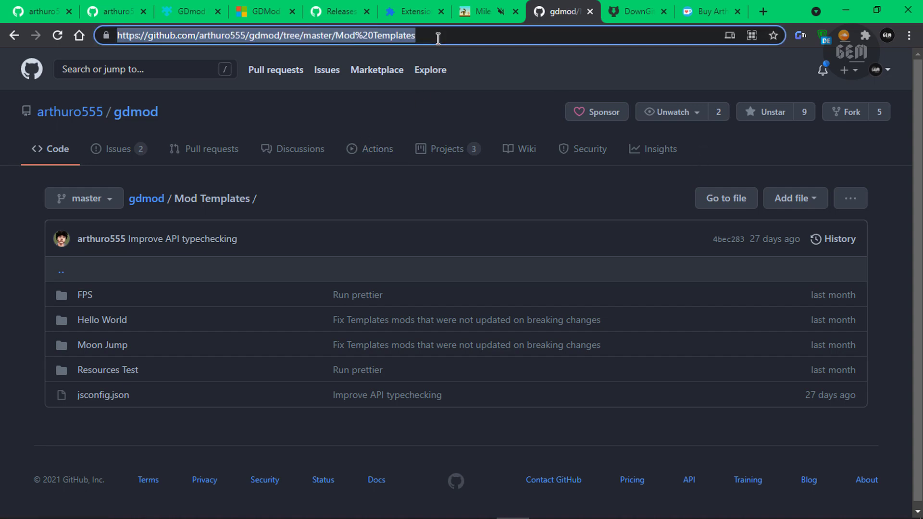
click(623, 6)
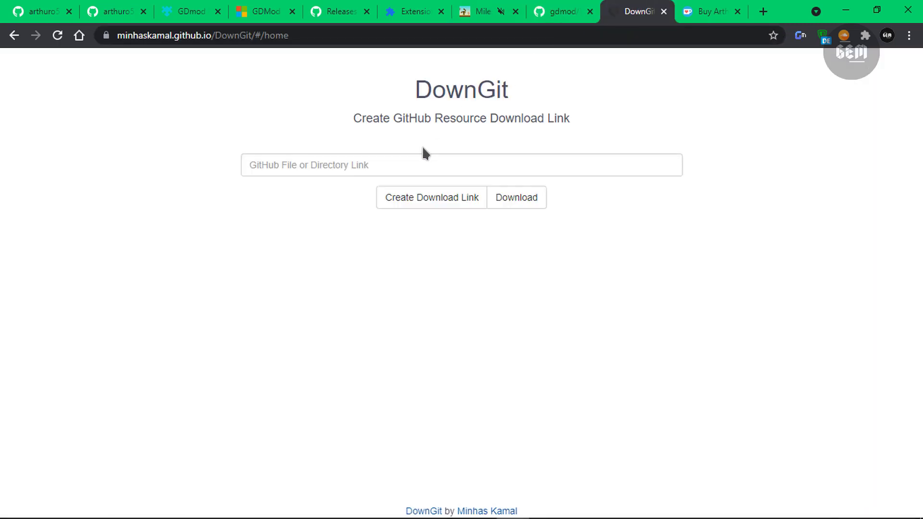
Step: Paste the folder link into DownGit and download it as Mod%20Templates.zip
click(413, 164)
key(ctrl+v)
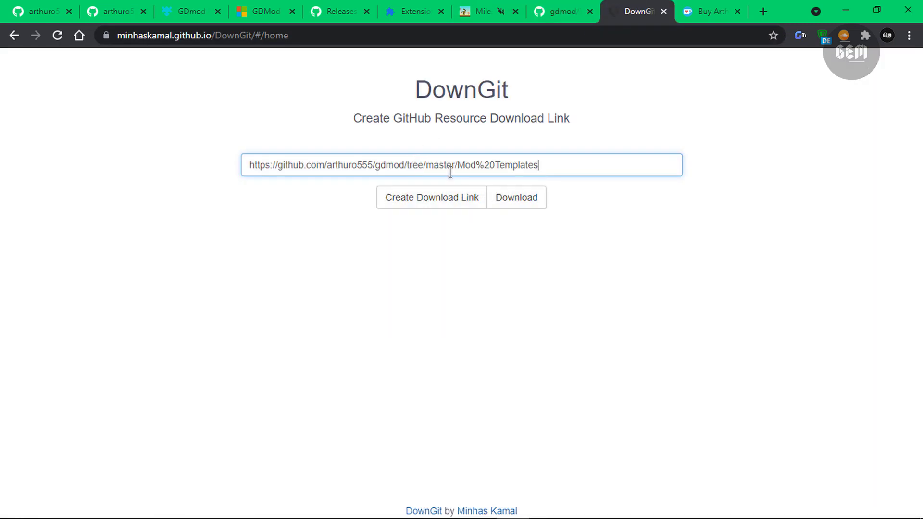
click(514, 199)
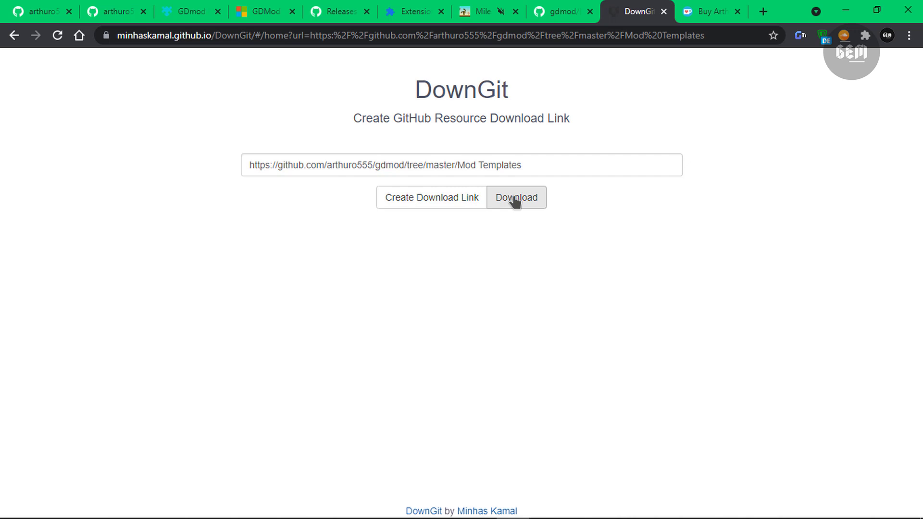
click(561, 13)
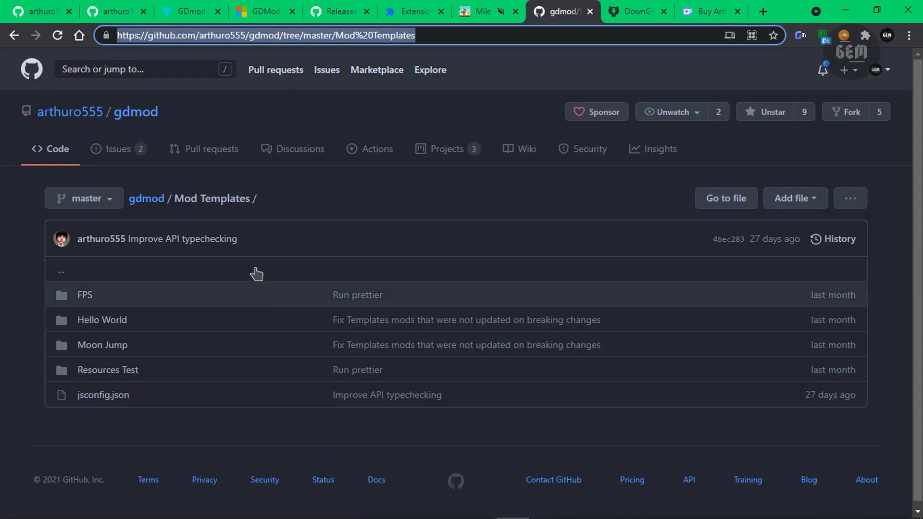
click(633, 12)
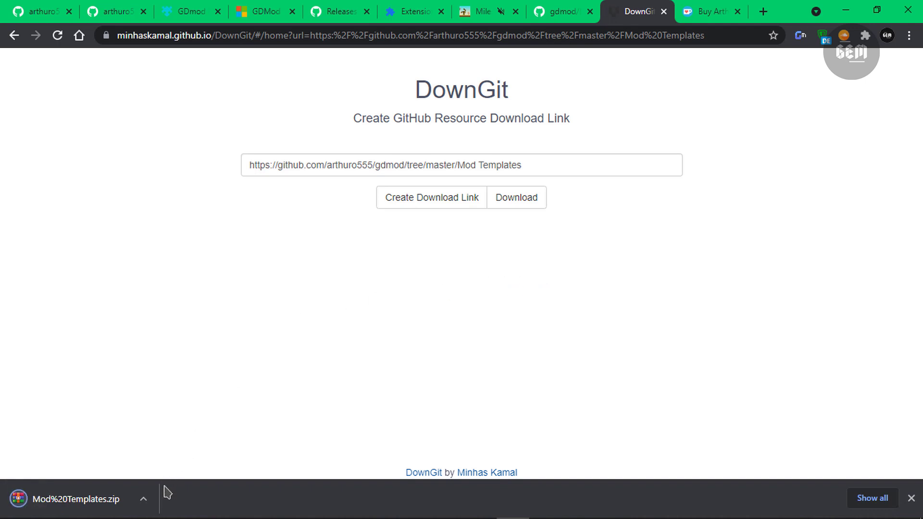
Step: Show Mod%20Templates.zip in Downloads and extract it with WinRAR to Mod%20Templates\
click(143, 500)
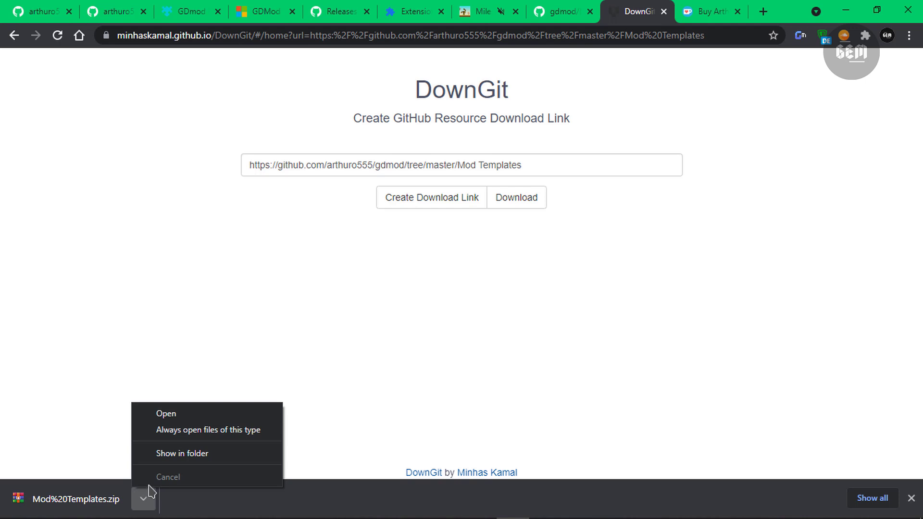
click(158, 452)
right_click(238, 235)
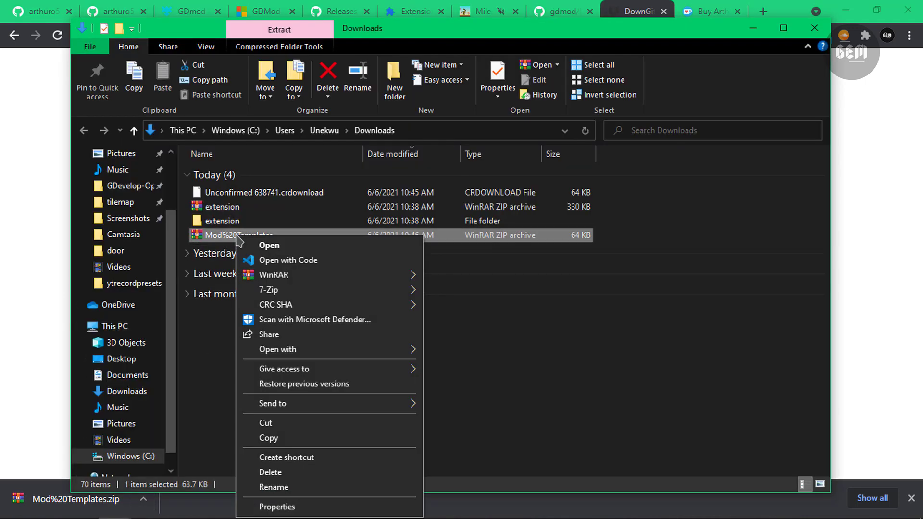
mouse_move(294, 276)
click(488, 320)
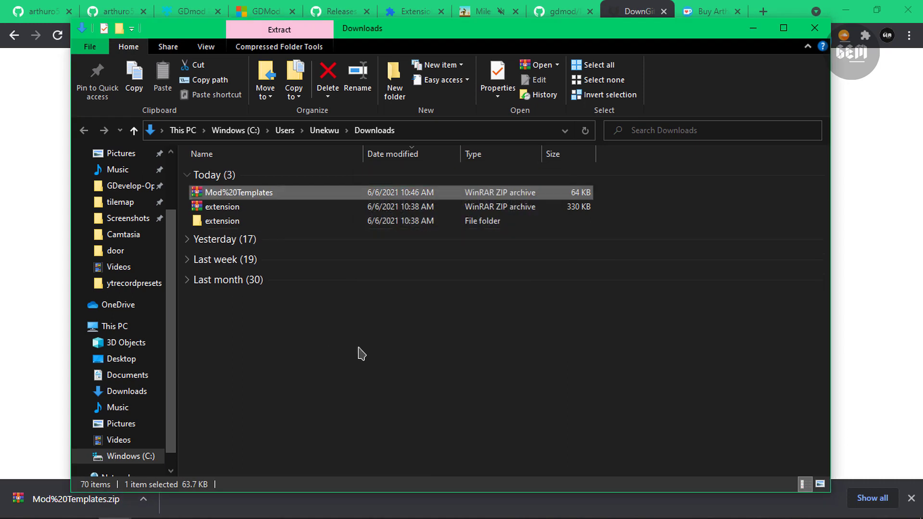
Step: Open the extracted Mod%20Templates folders down to the FPS template folder
click(256, 224)
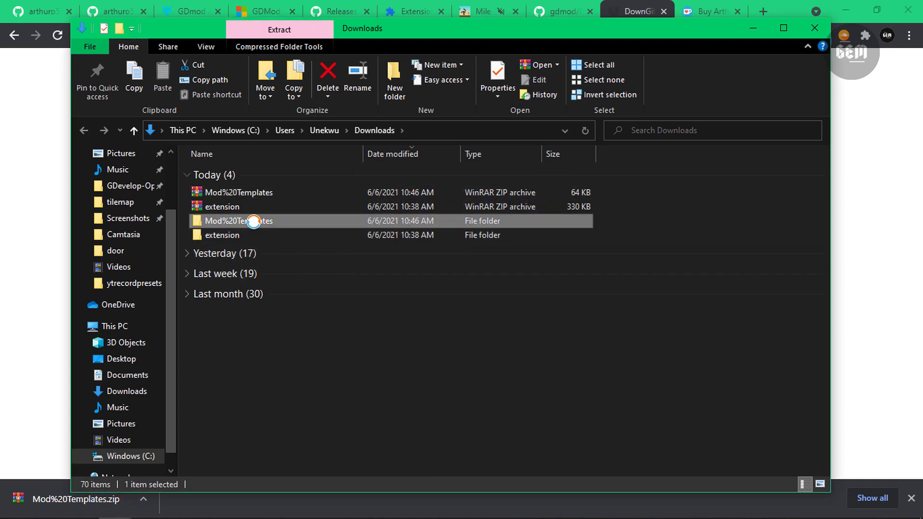
double_click(213, 224)
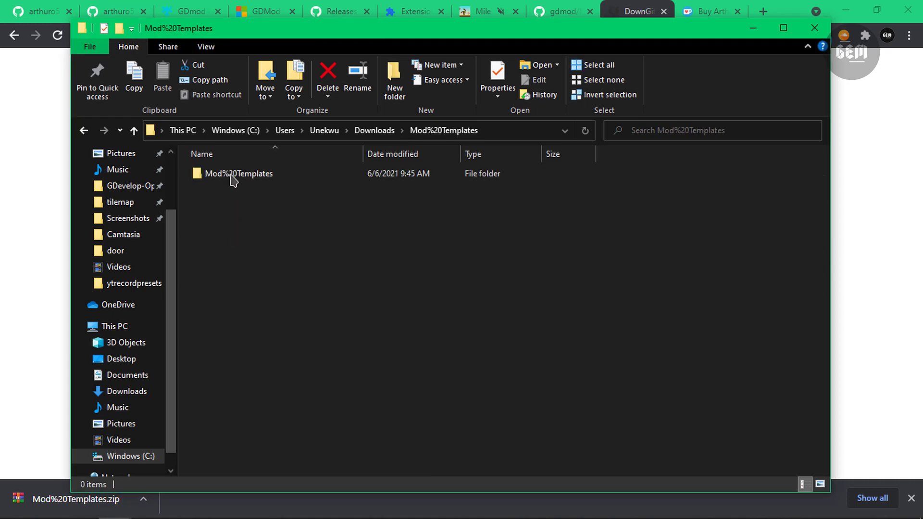
double_click(232, 174)
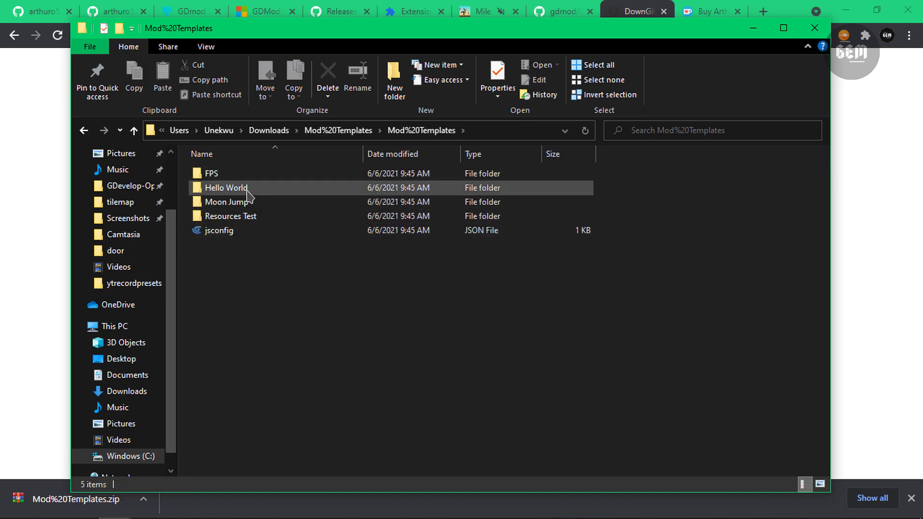
mouse_move(248, 194)
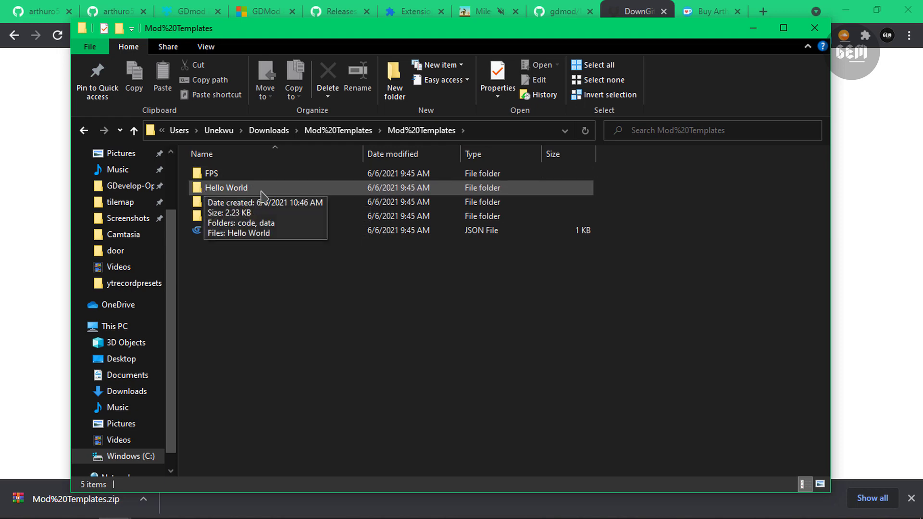
mouse_move(348, 223)
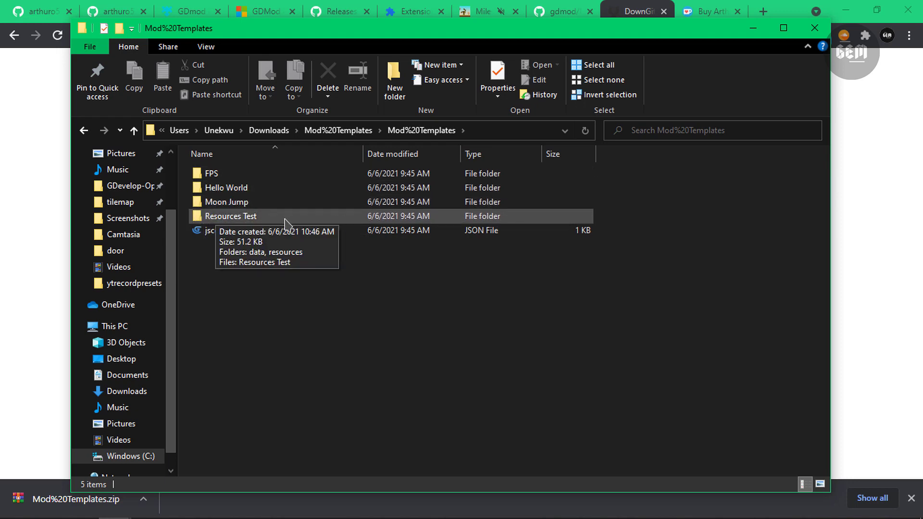
click(229, 177)
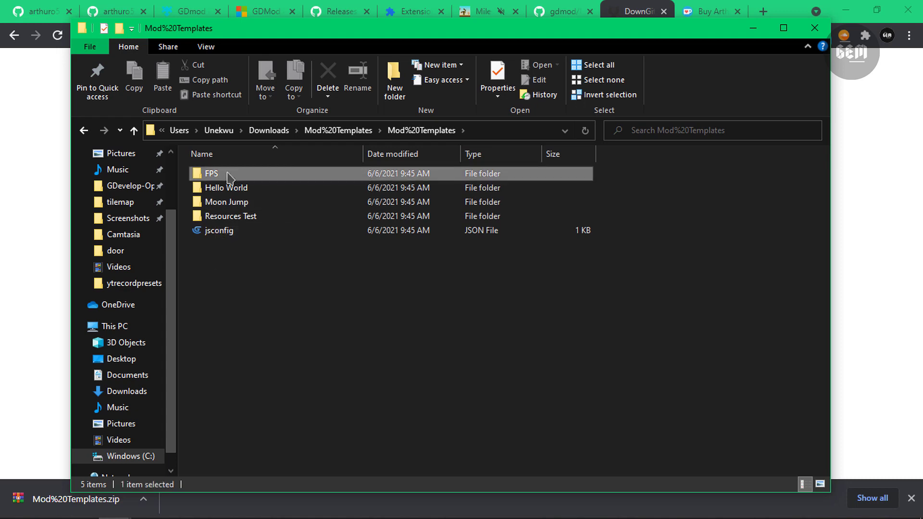
double_click(229, 177)
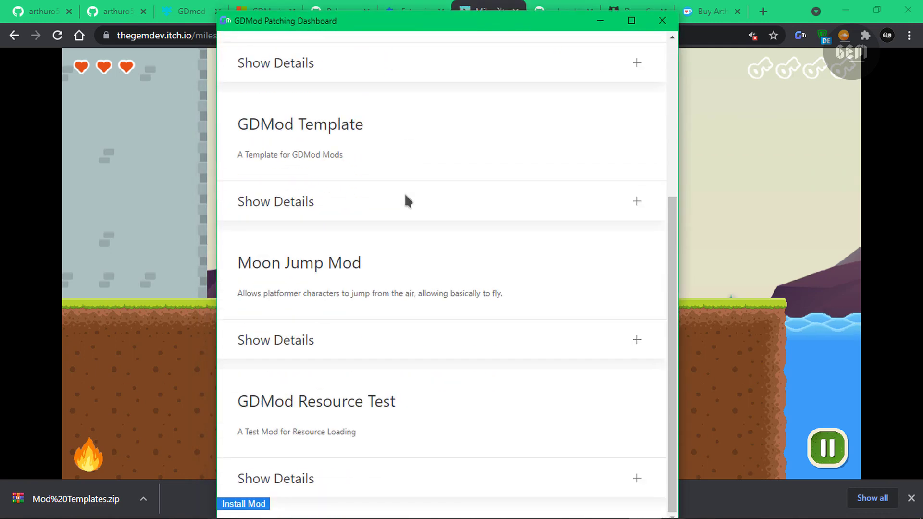
Step: Start Install Mod and select the Moon Jump zip in Mod%20Templates > Moon Jump
click(246, 503)
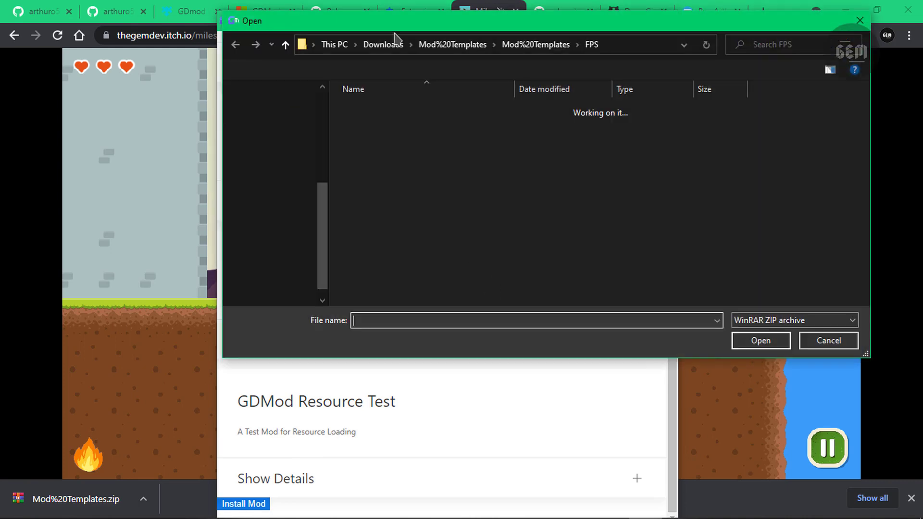
click(535, 45)
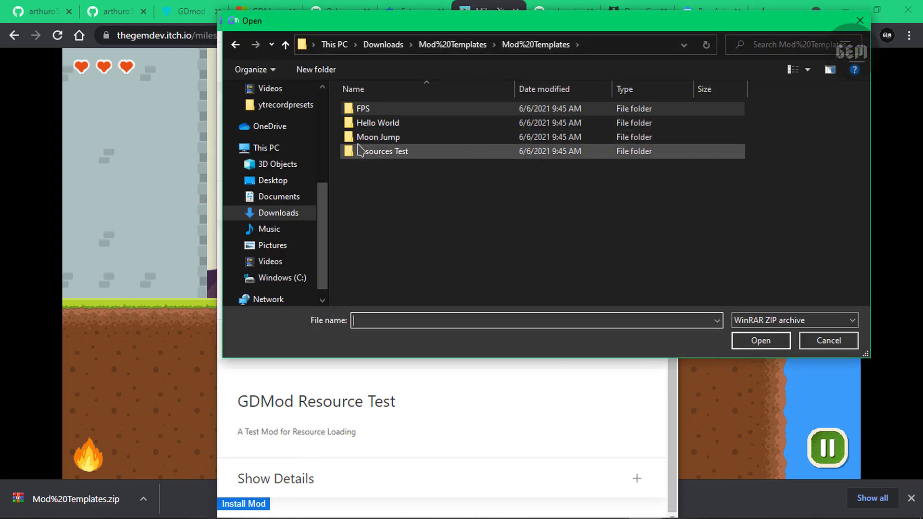
click(376, 140)
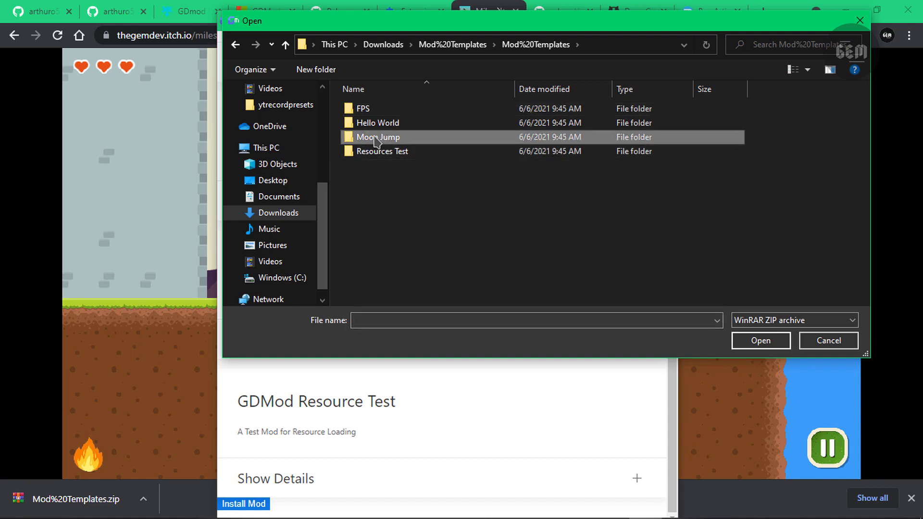
double_click(375, 140)
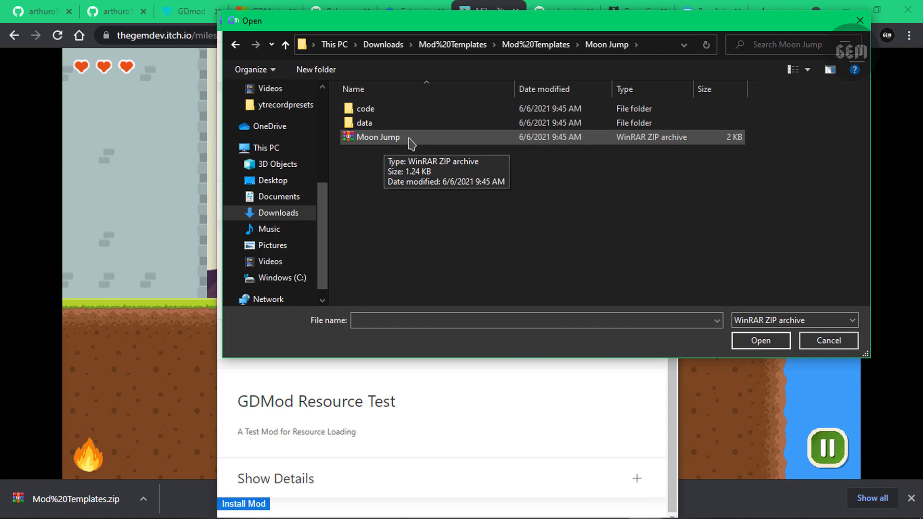
click(391, 139)
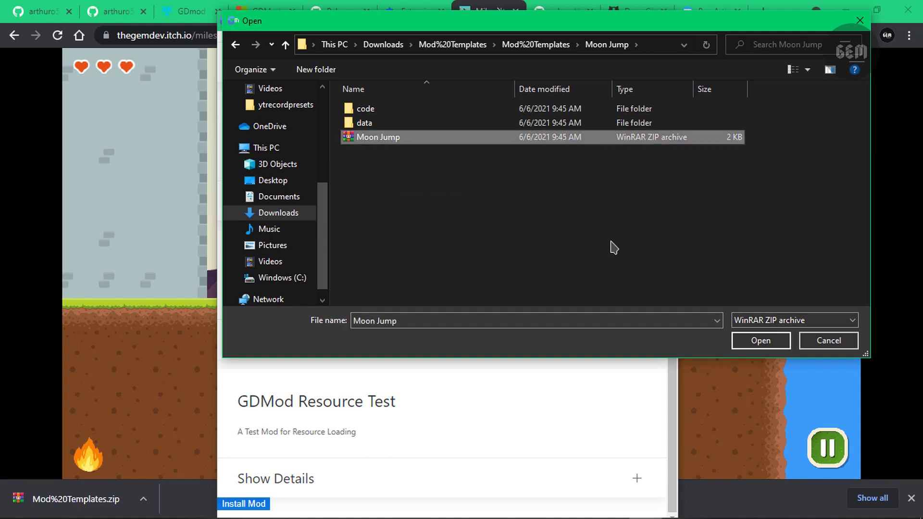
Step: Load the Moon Jump zip, expand Moon Jump Mod 0.0.1's details and enable it
click(756, 342)
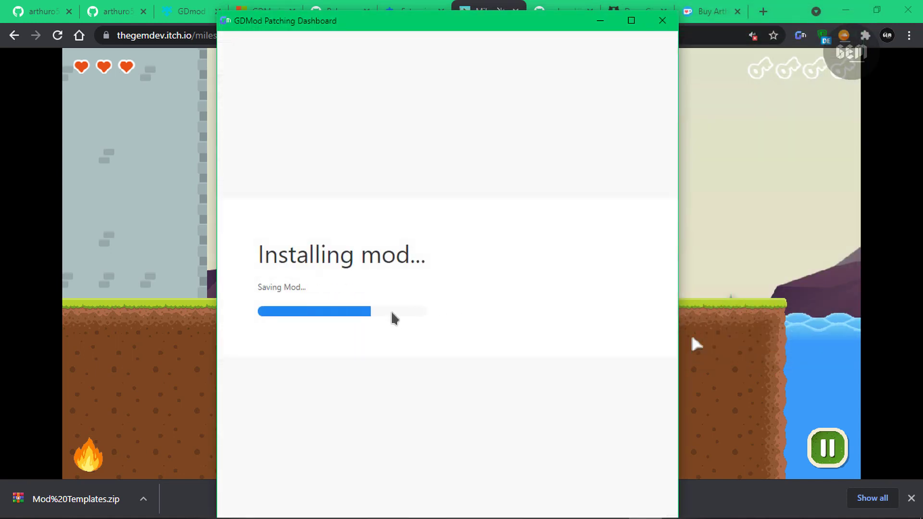
scroll(443, 298, up, 5)
scroll(443, 298, down, 5)
scroll(444, 298, up, 1)
click(332, 377)
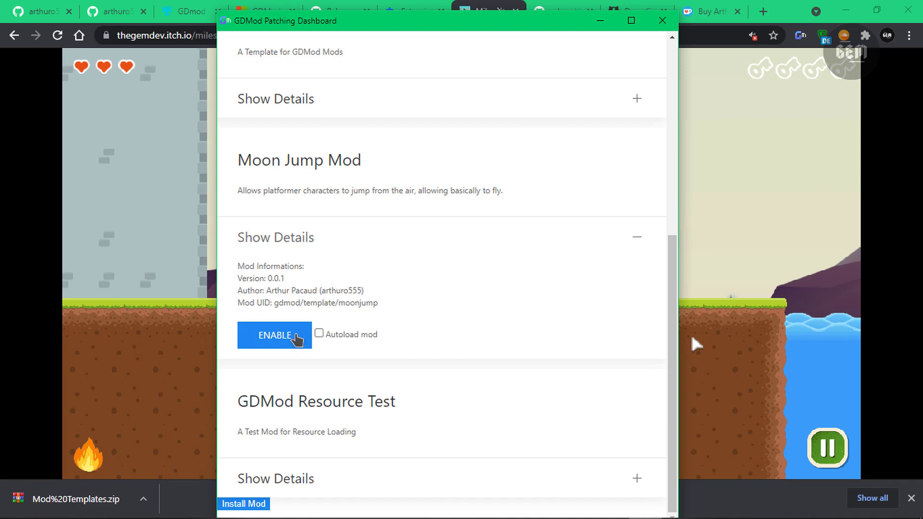
click(302, 342)
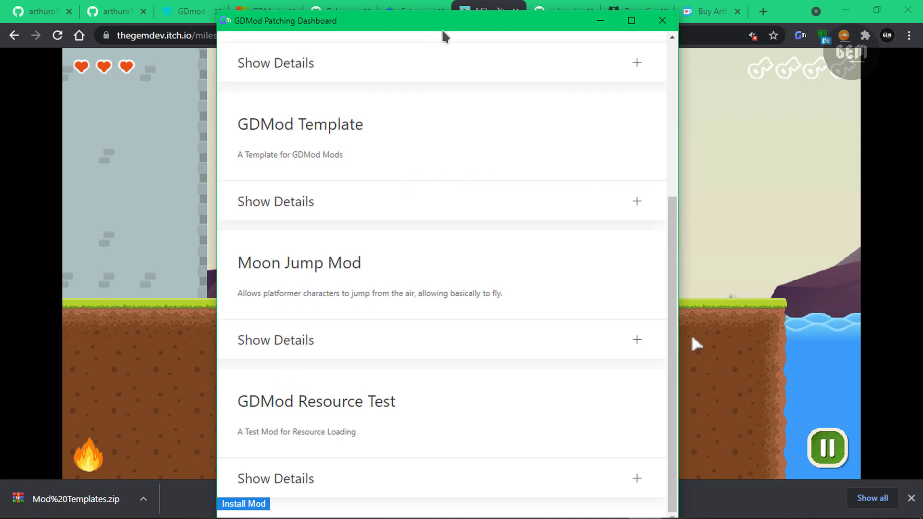
Step: Return to the game and moon-jump the cat off the rope and rightward, collecting gems
key(super+Down)
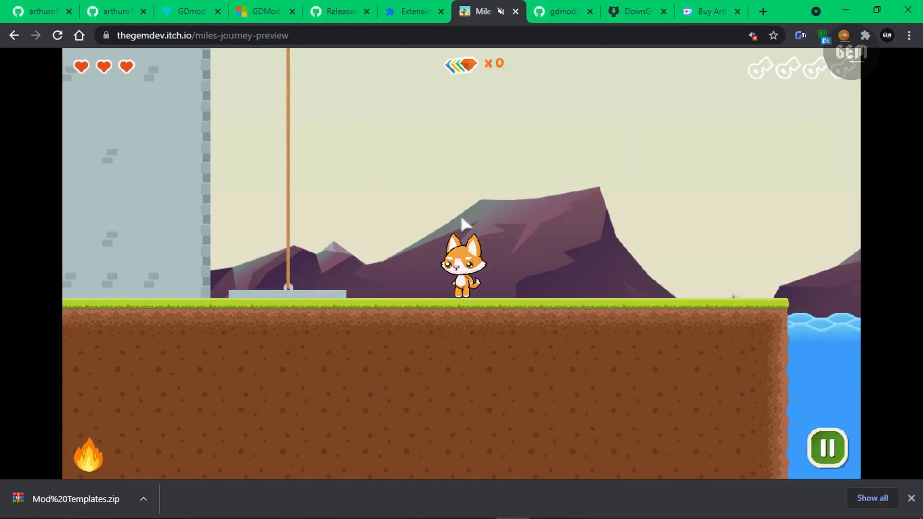
key(Left)
key(space)
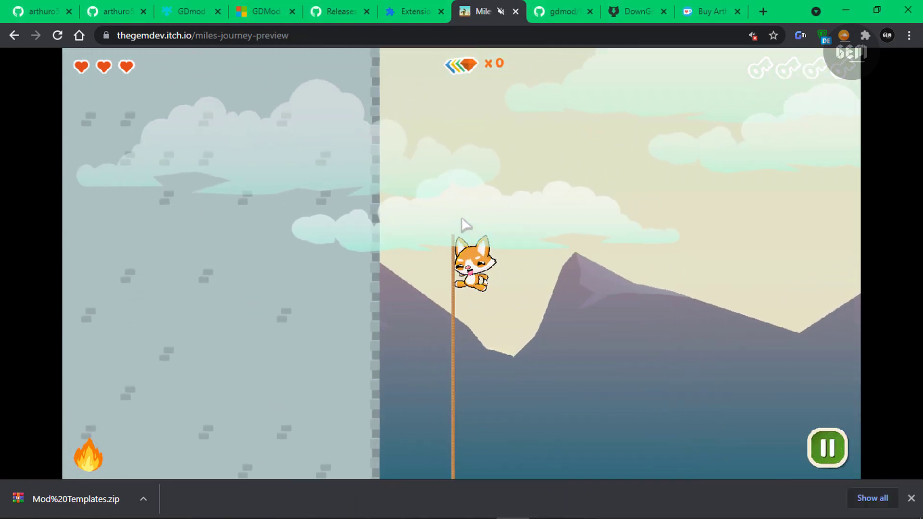
key(space)
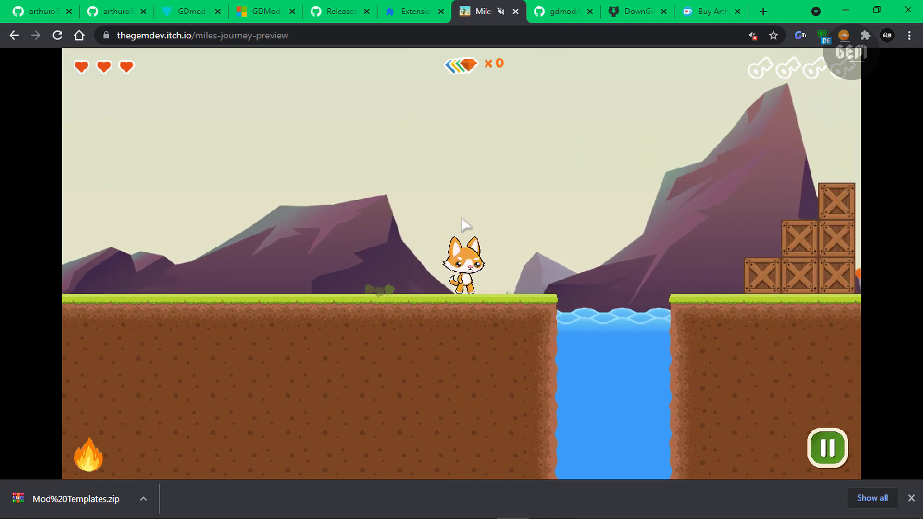
key(Right)
key(space)
key(space)
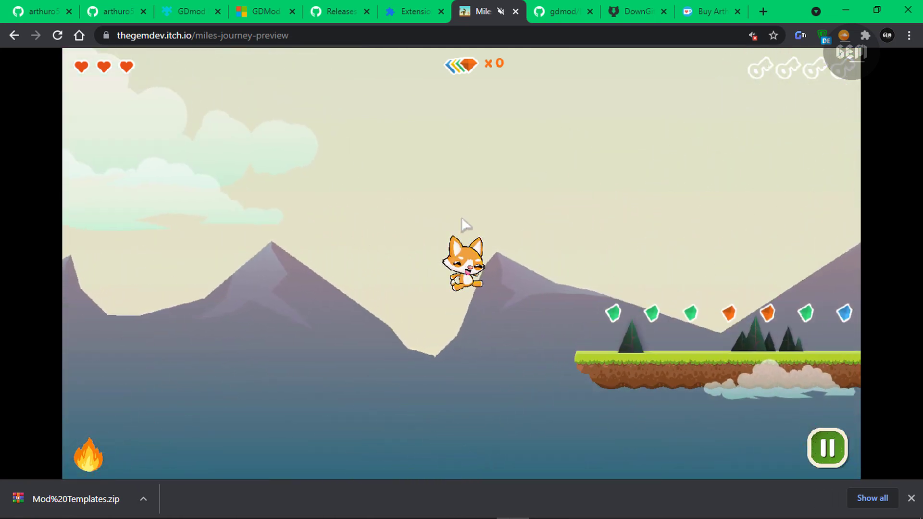
key(Right)
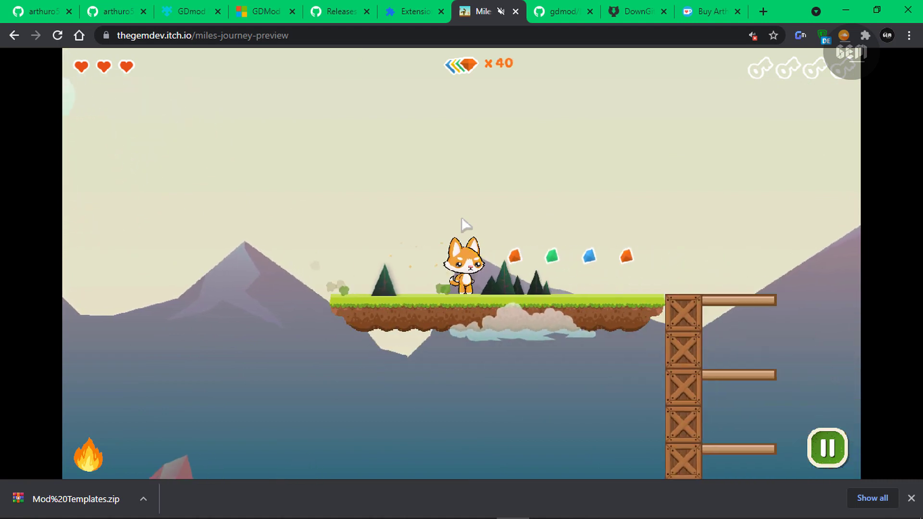
key(space)
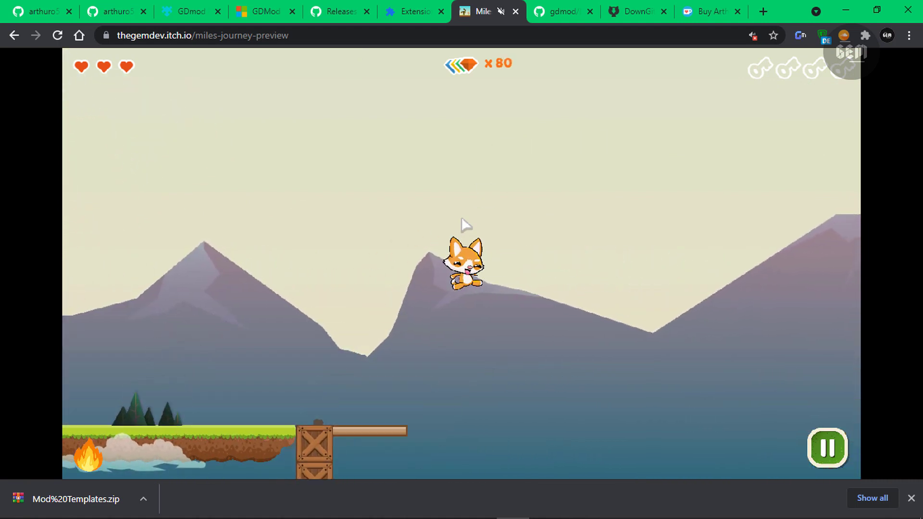
Step: Keep the cat airborne flying right onto the dirt platform, then back left
key(Right)
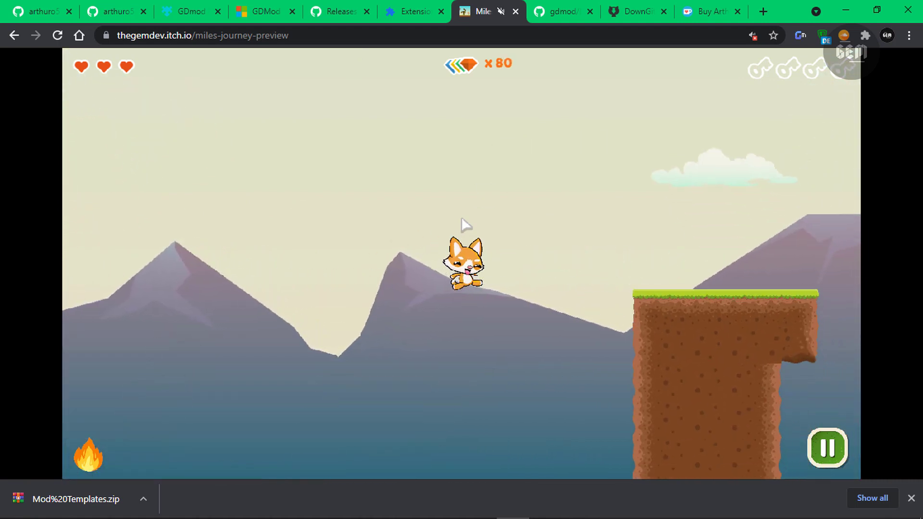
key(Right)
key(space)
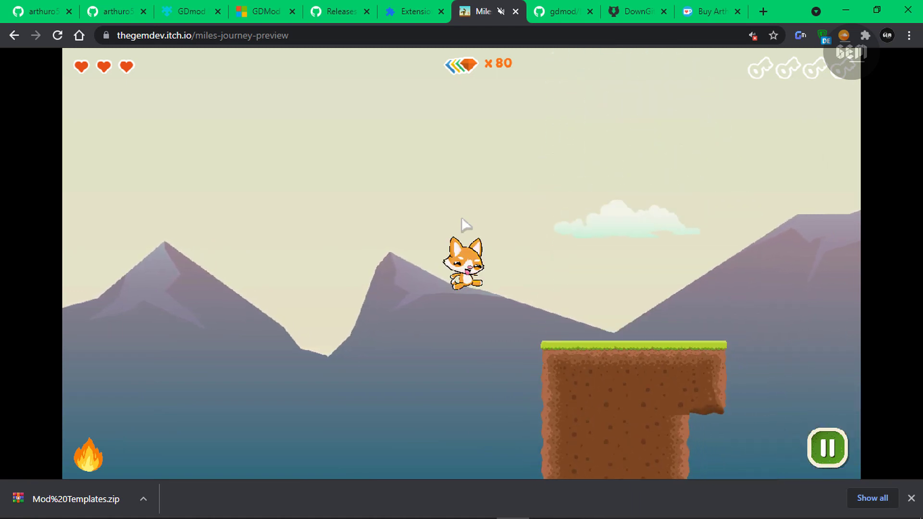
key(Right)
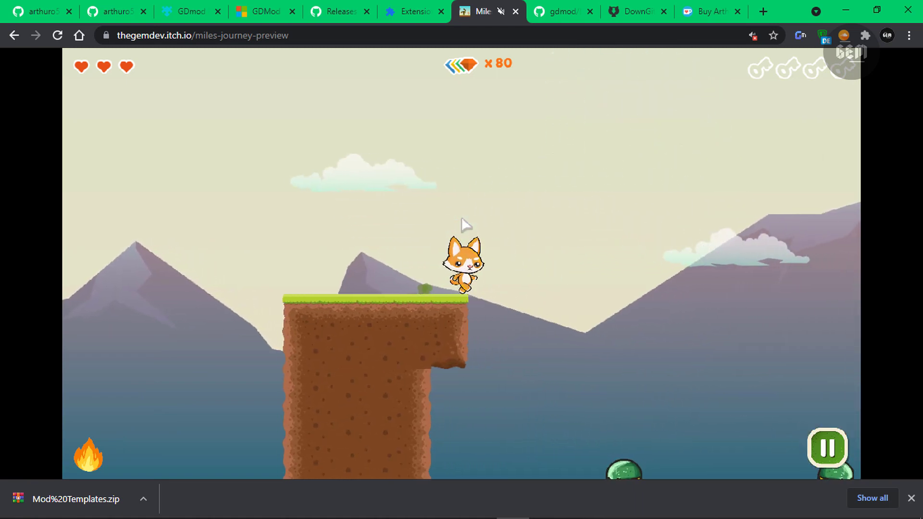
key(Right)
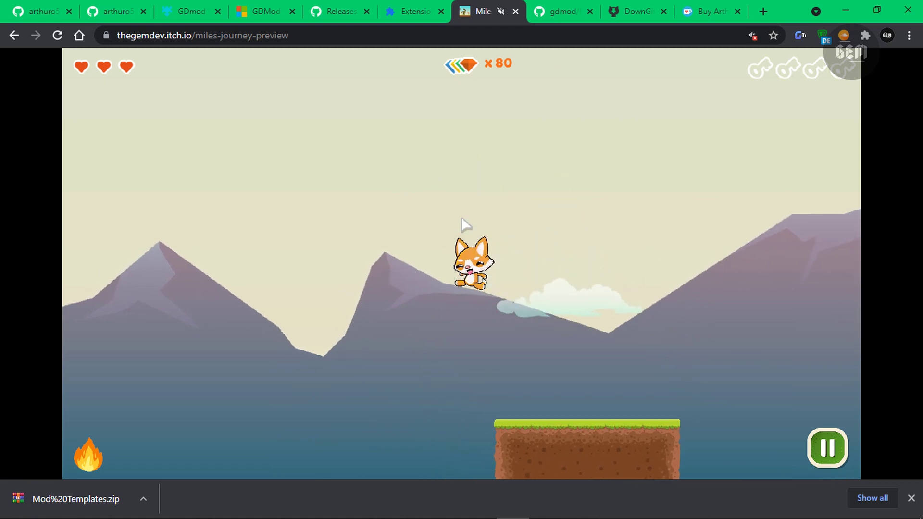
key(Left)
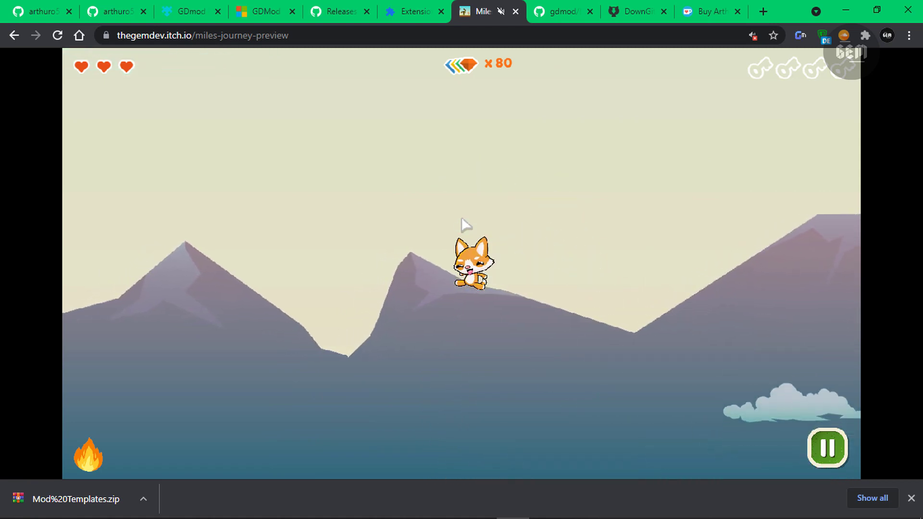
key(Left)
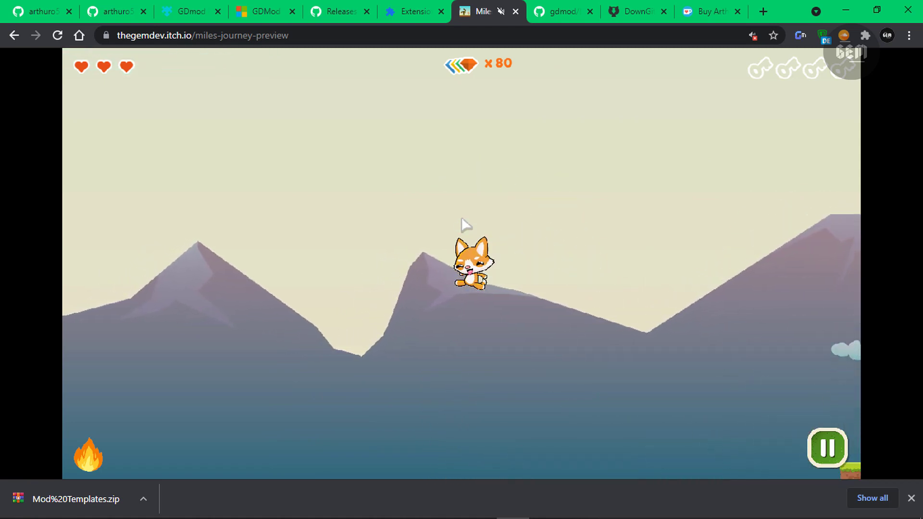
key(Left)
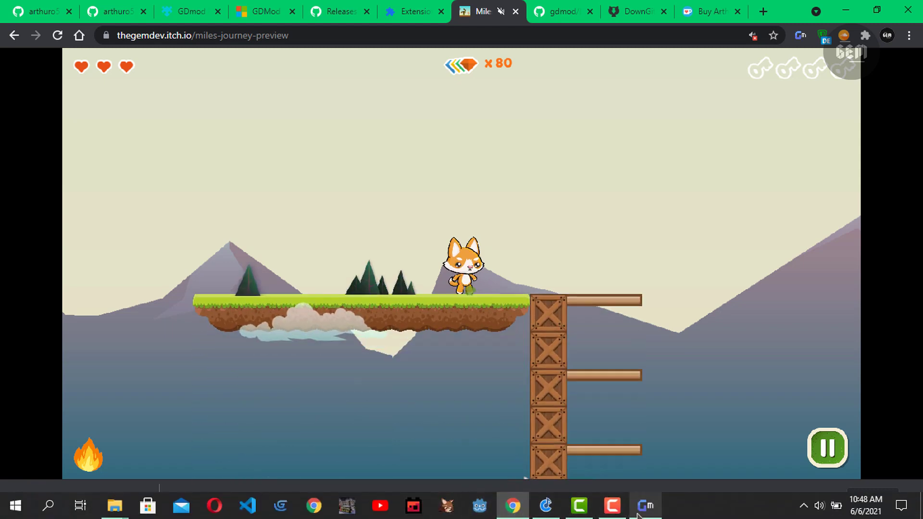
Step: Install the FPS Counter mod from Mod%20Templates > FPS > FPS.zip
click(640, 516)
drag(719, 120, 447, 30)
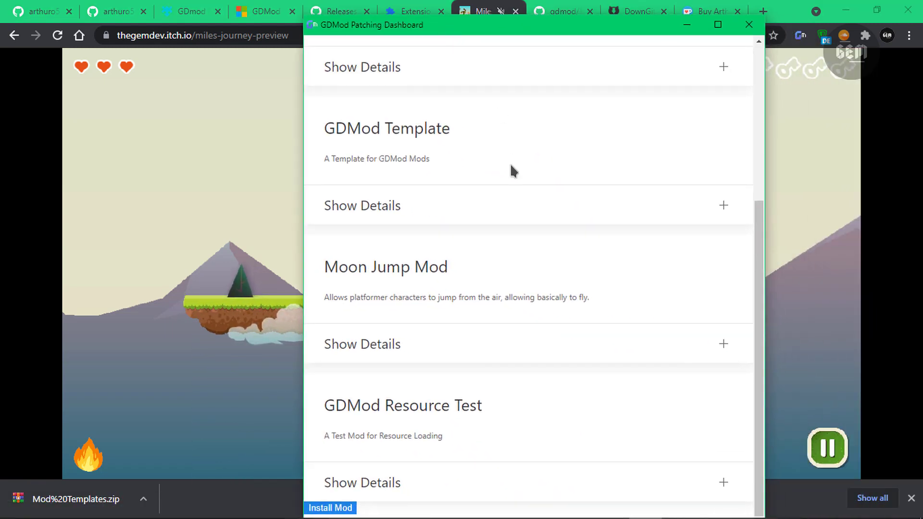
click(335, 509)
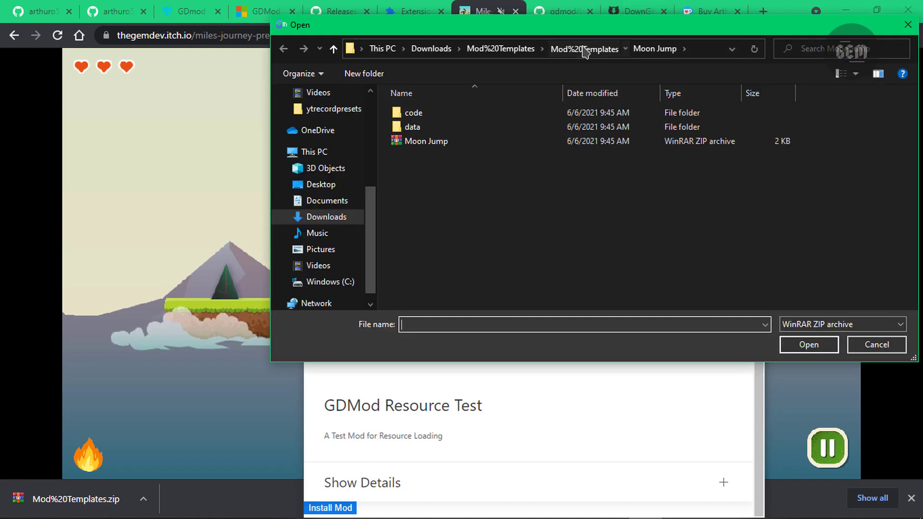
click(584, 50)
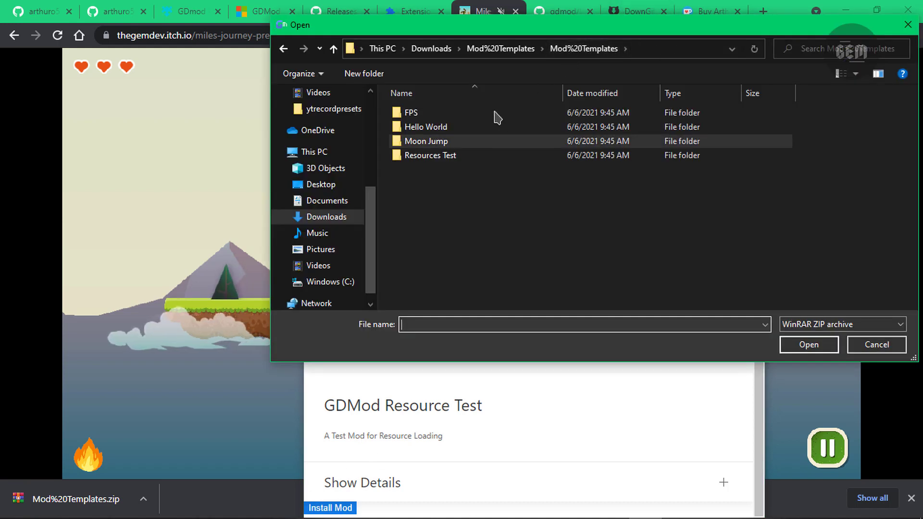
double_click(457, 115)
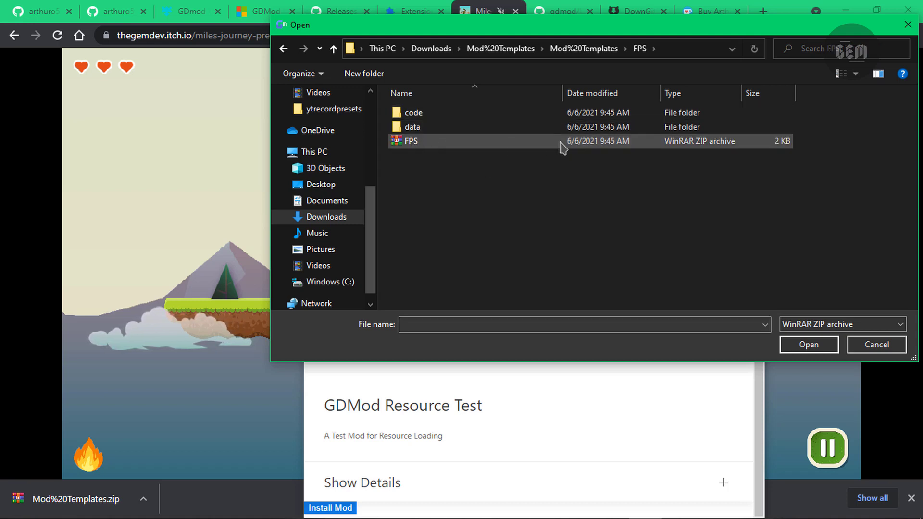
click(421, 144)
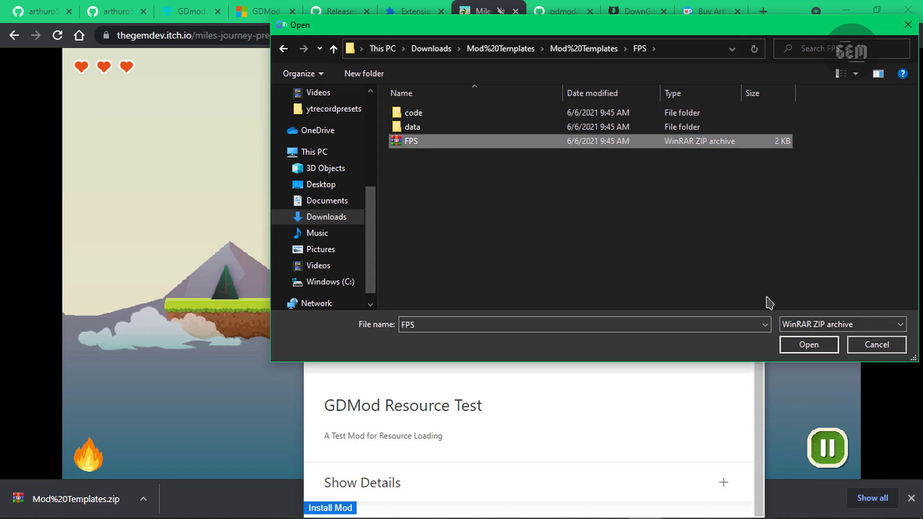
click(808, 344)
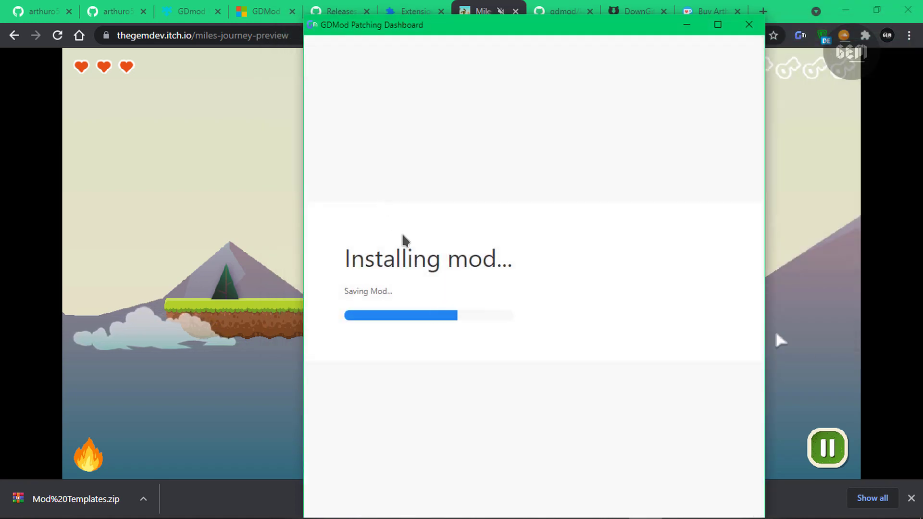
Step: Enable FPS Counter and move the dashboard window off the game
scroll(474, 220, up, 5)
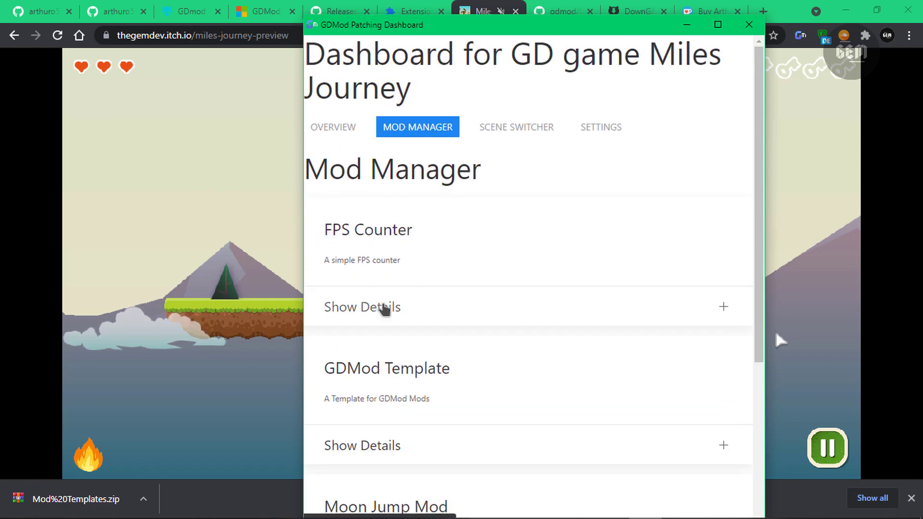
click(384, 310)
scroll(529, 241, down, 2)
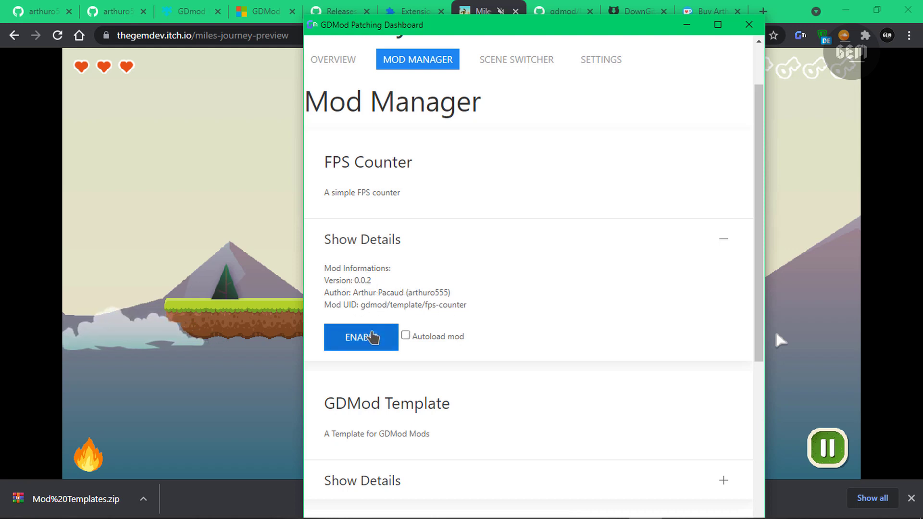
click(438, 63)
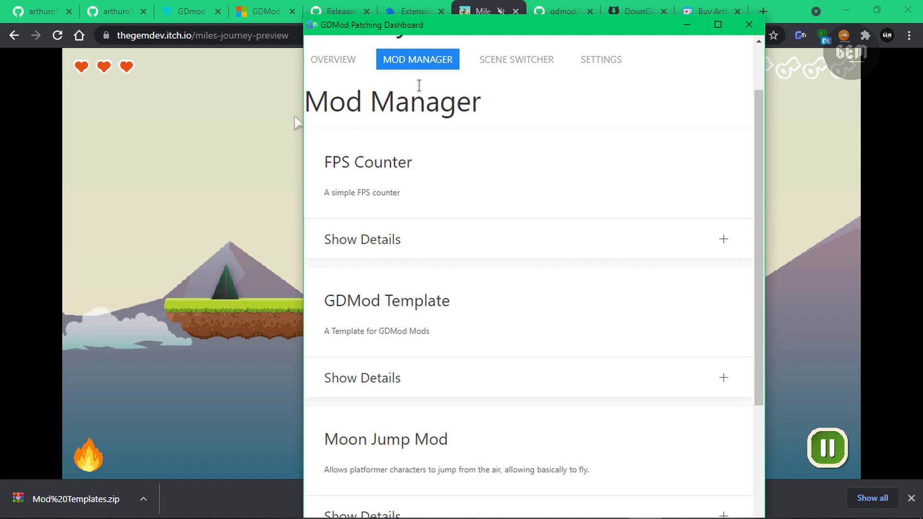
drag(505, 37, 694, 51)
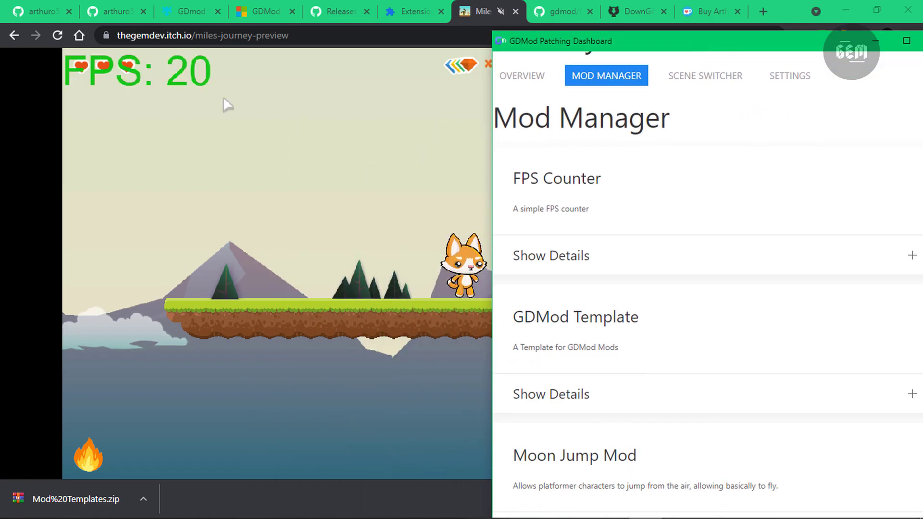
Step: Return to the game and moon-jump the cat up and to the right
key(alt+Tab)
key(Left)
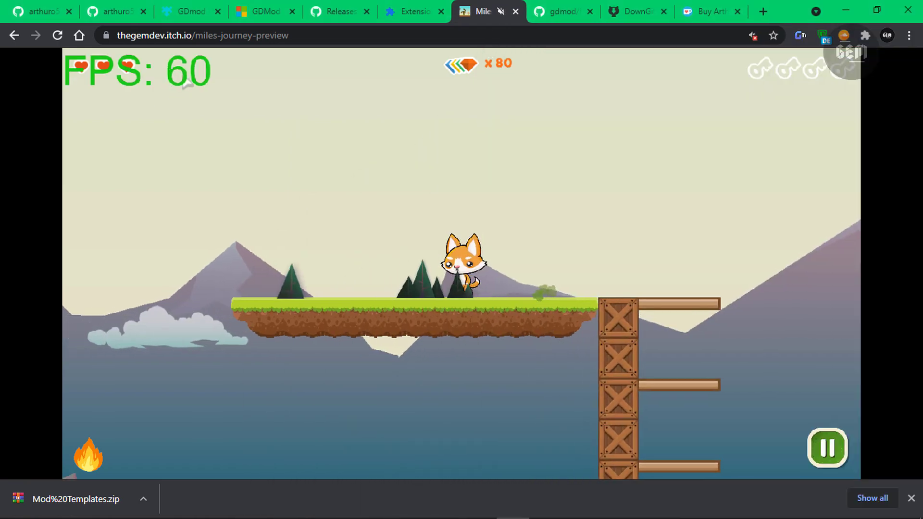
key(Up)
key(Right)
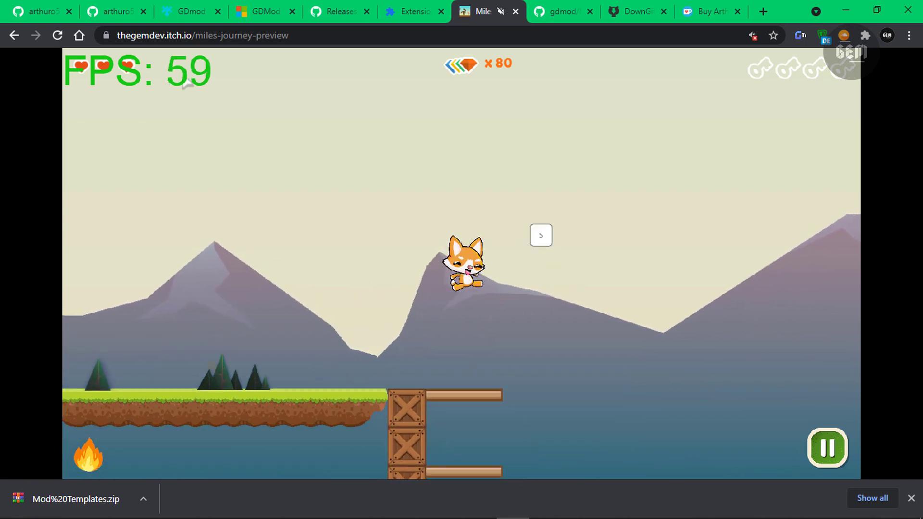
key(Right)
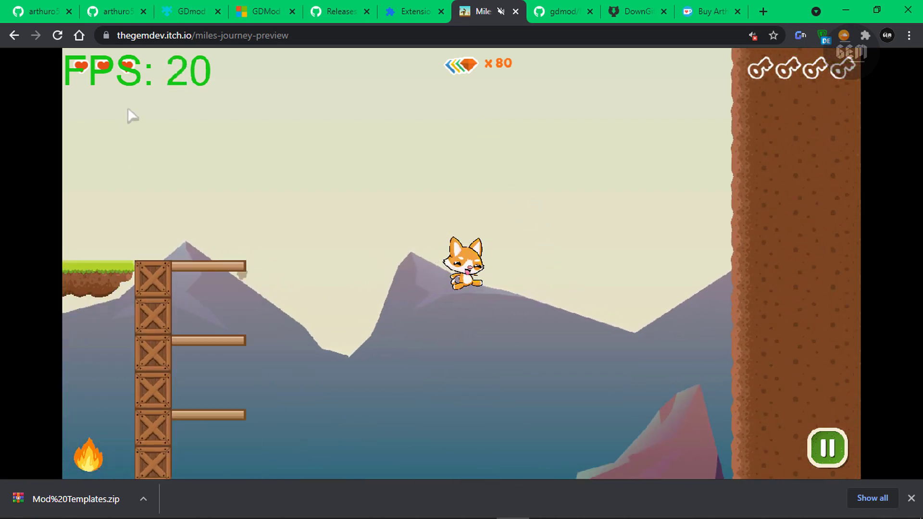
Step: Climb the crate tower with jumps, grabbing gems and drifting left over the grass
key(Left)
key(Up)
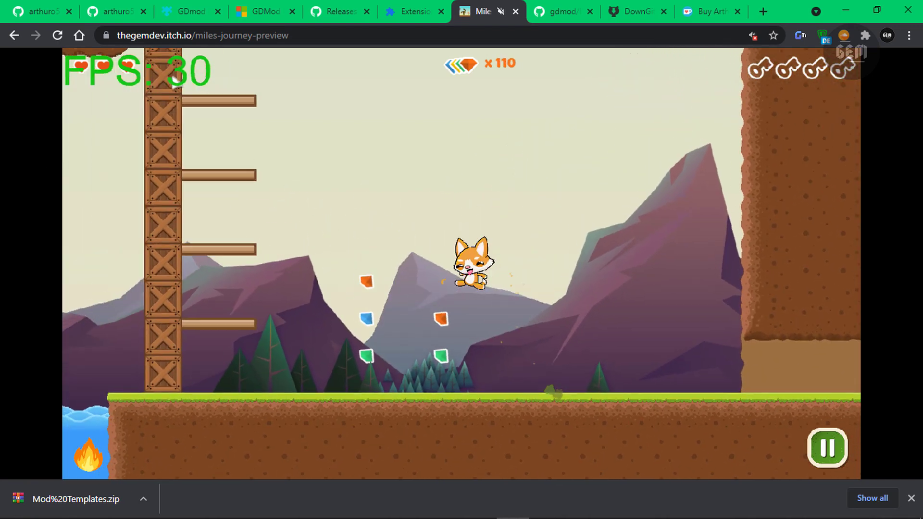
key(Up)
key(Left)
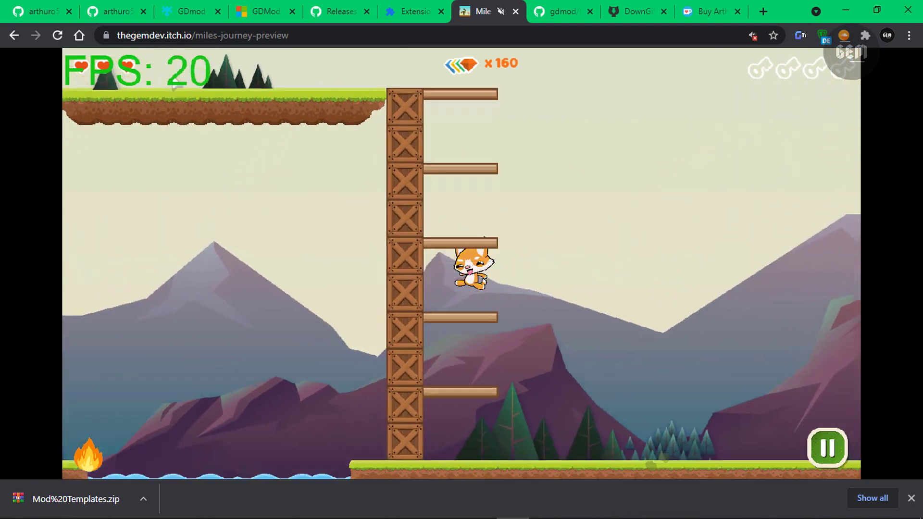
key(Up)
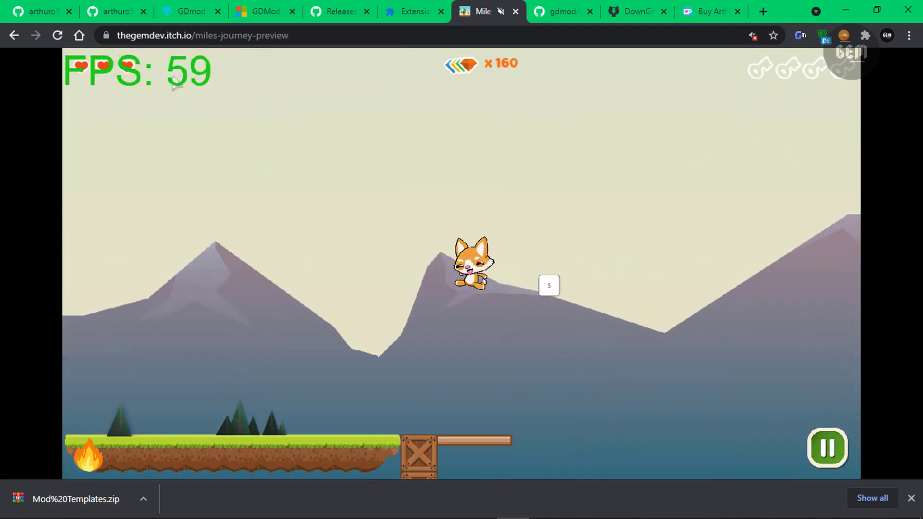
key(Left)
key(Left)
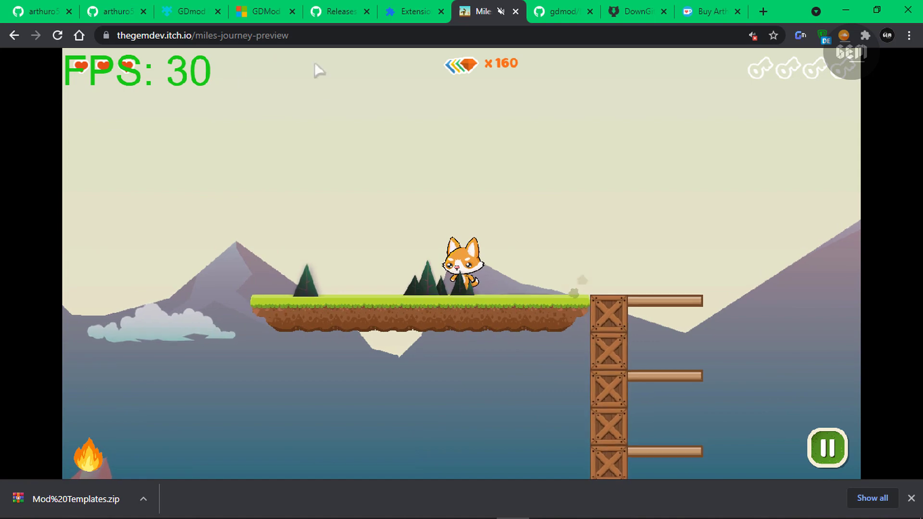
mouse_move(114, 512)
click(343, 443)
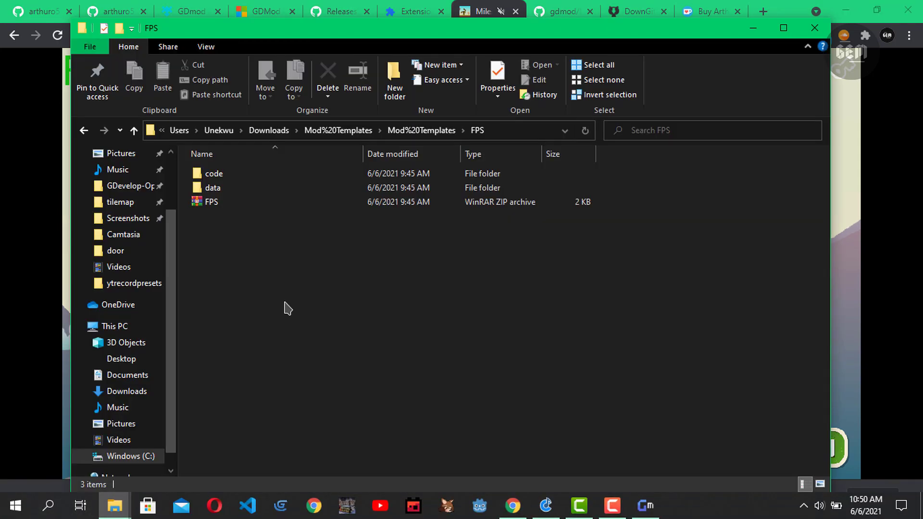
key(alt+Up)
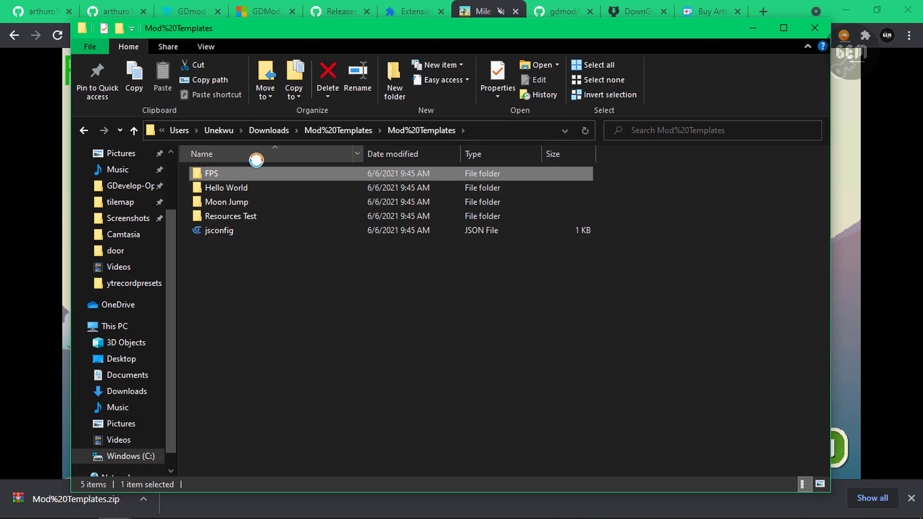
key(alt+Tab)
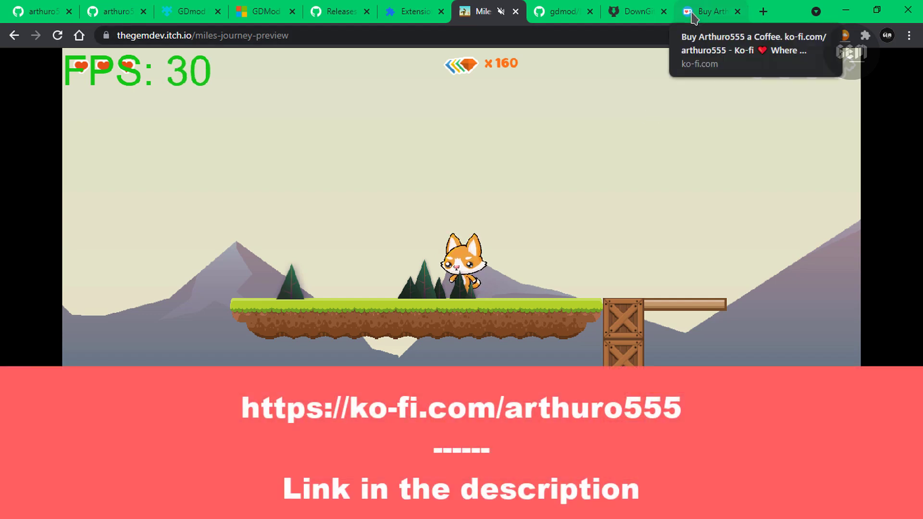
Step: Switch to the 'Buy Arthuro555 a Coffee' Ko-fi tab and scroll through its 176-coffee supporter feed
click(692, 17)
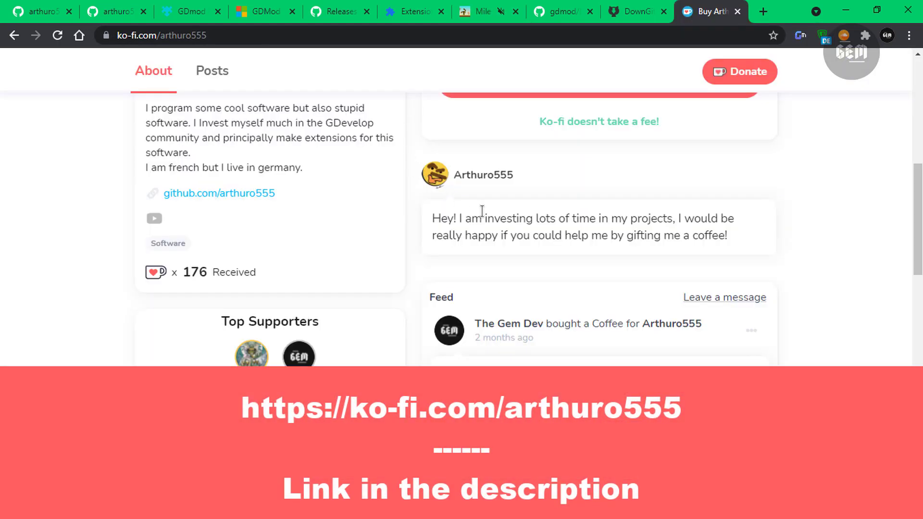
scroll(482, 212, up, 3)
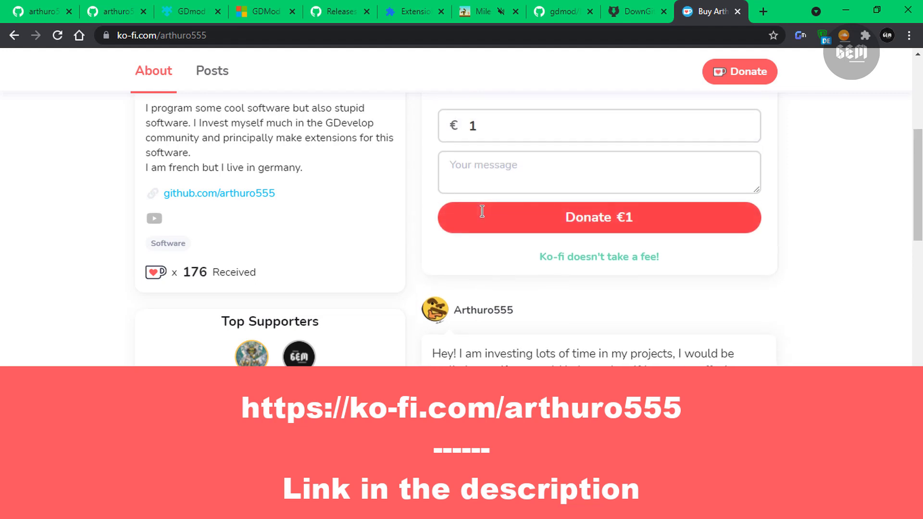
scroll(482, 212, up, 5)
scroll(482, 211, down, 3)
scroll(480, 210, down, 5)
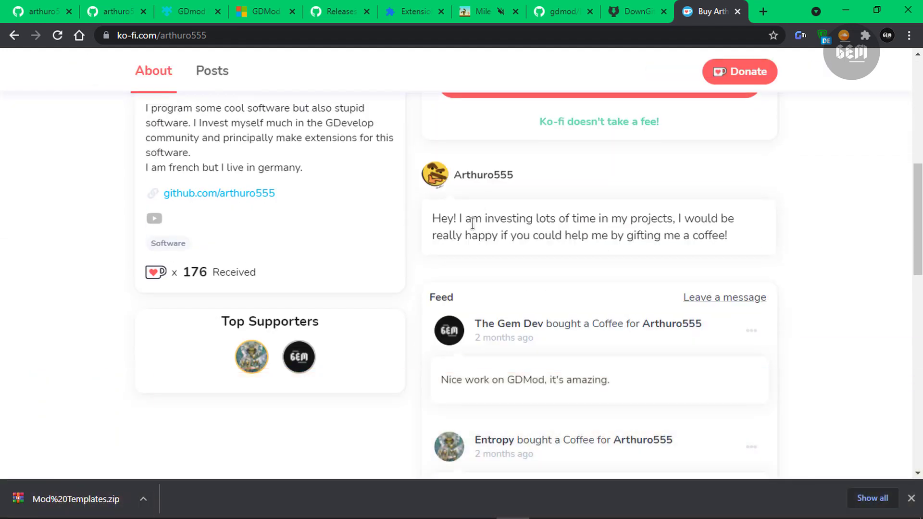